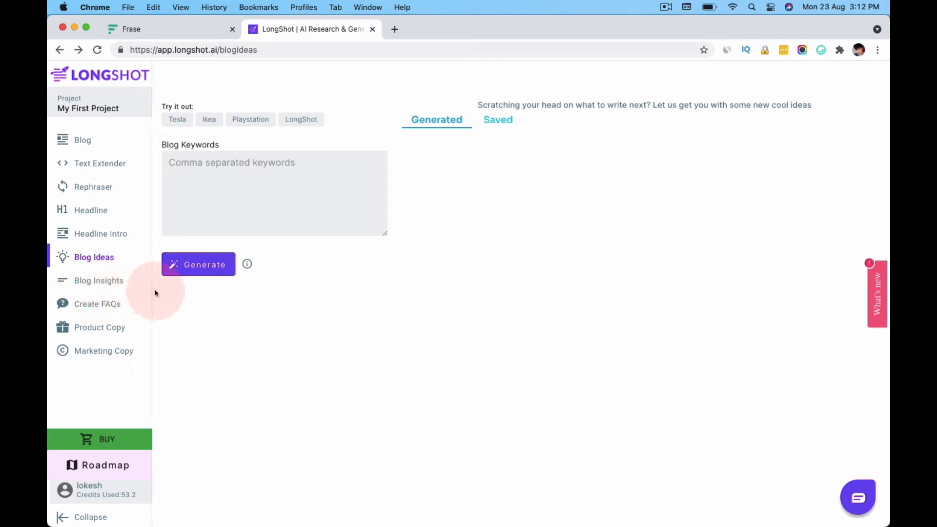
Open the Product Copy generator and fill its form with the Playstation example.
click(109, 338)
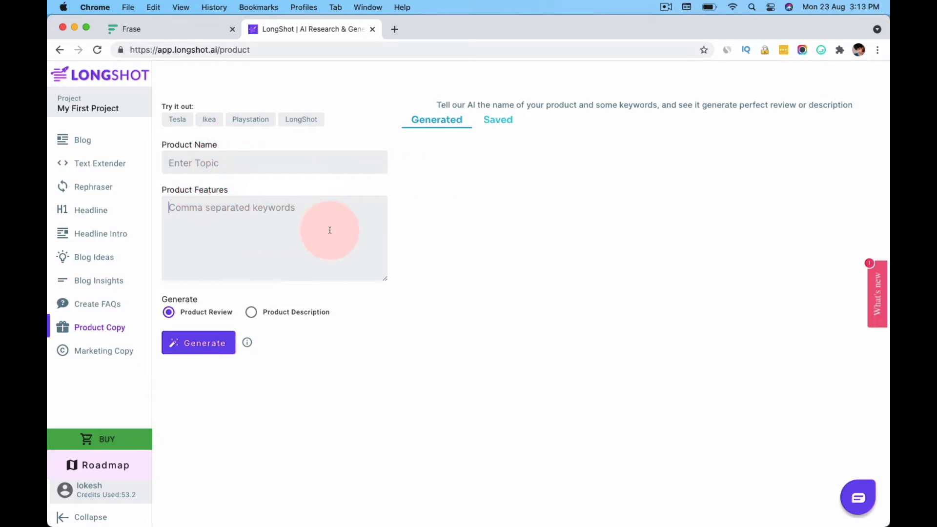
click(291, 125)
click(238, 121)
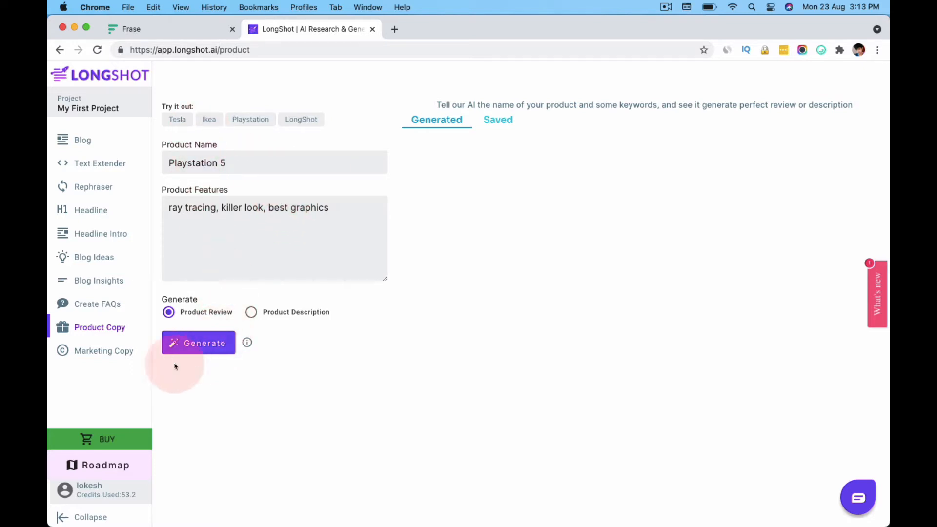
Open the Marketing Copy generator and try its BAB, FAB and PAS formula options in turn.
click(93, 351)
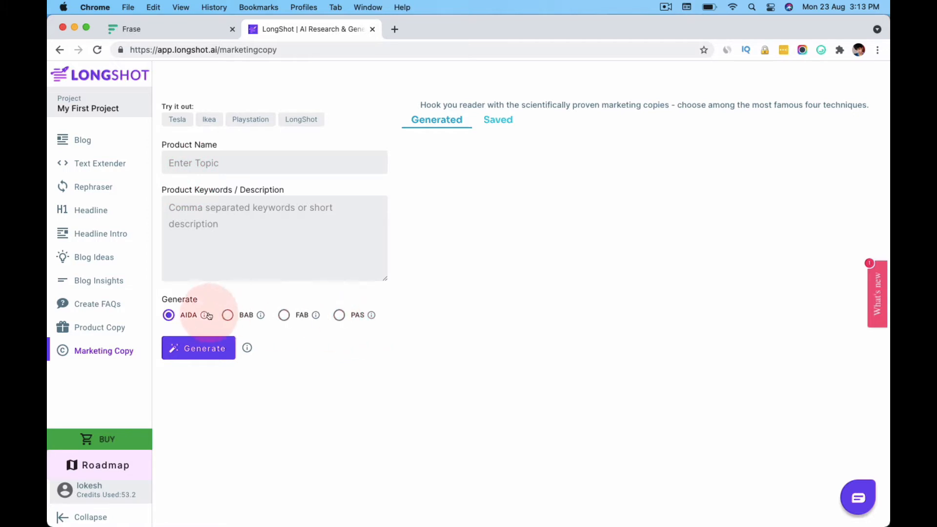
mouse_move(205, 316)
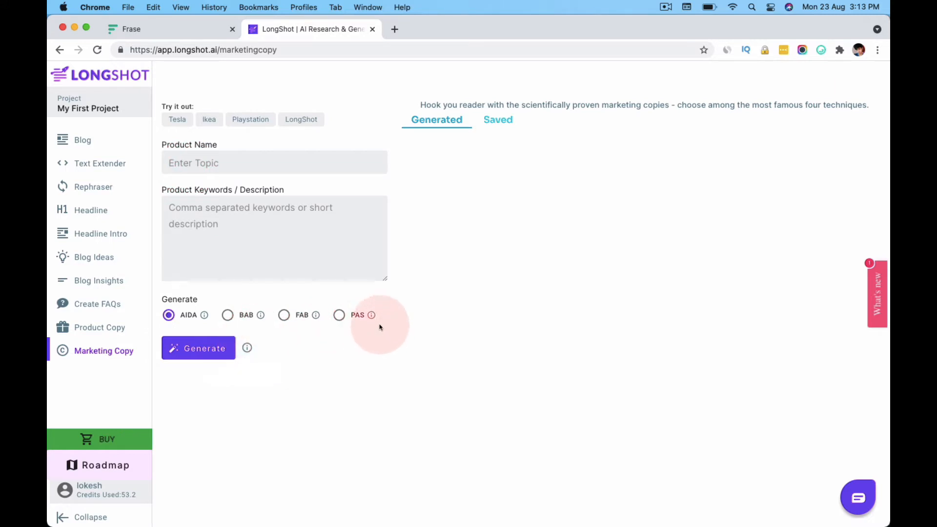
click(227, 314)
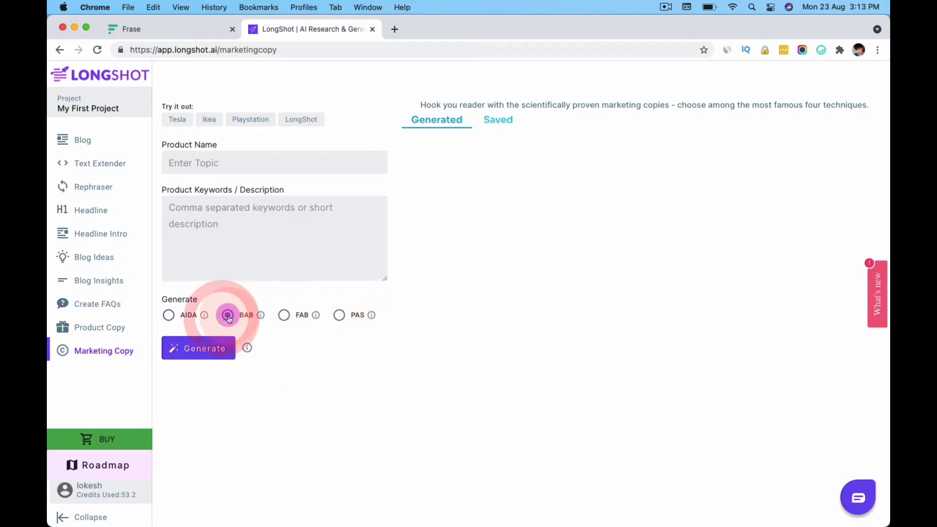
click(282, 316)
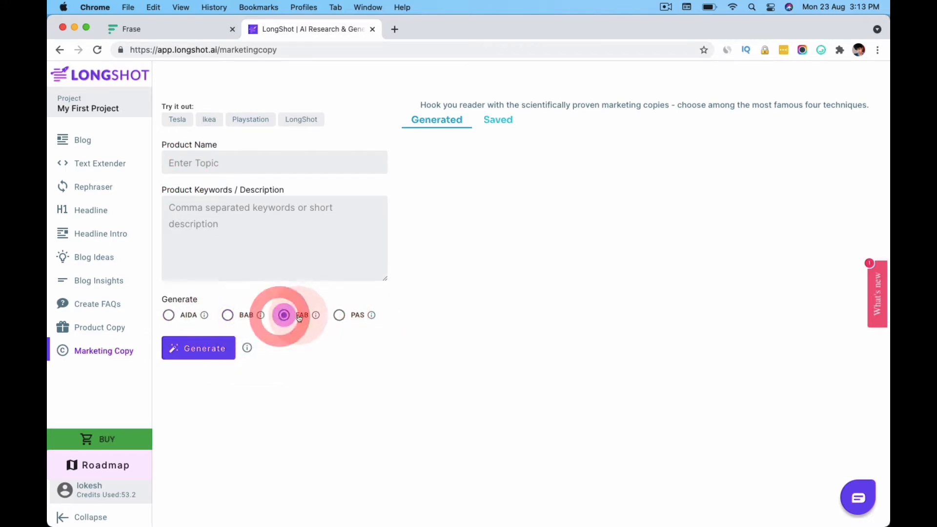
click(349, 317)
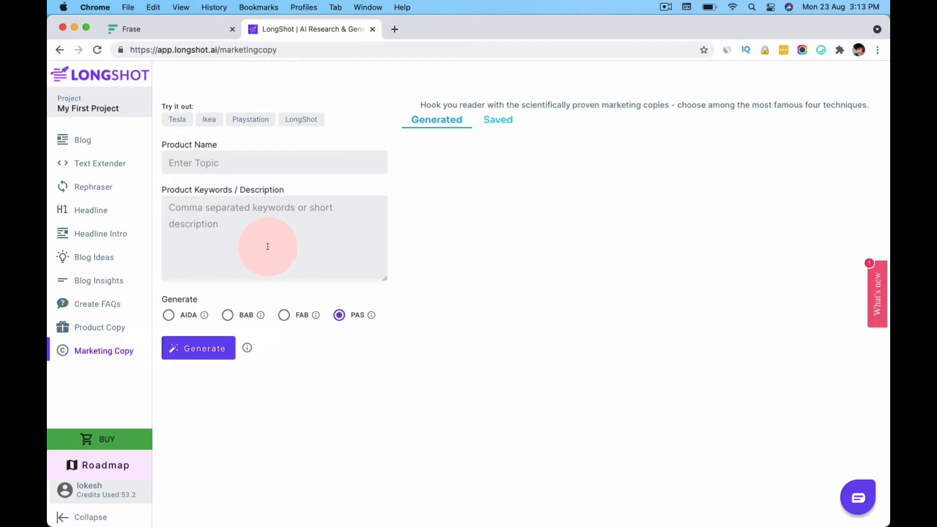
Visit the Blog section and look through the Just launched features on the LongShot roadmap.
click(106, 150)
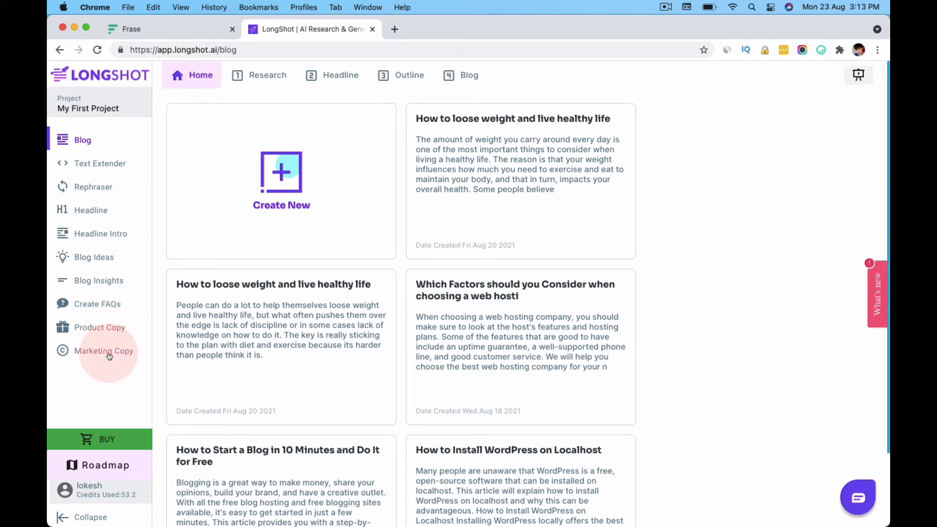
click(95, 464)
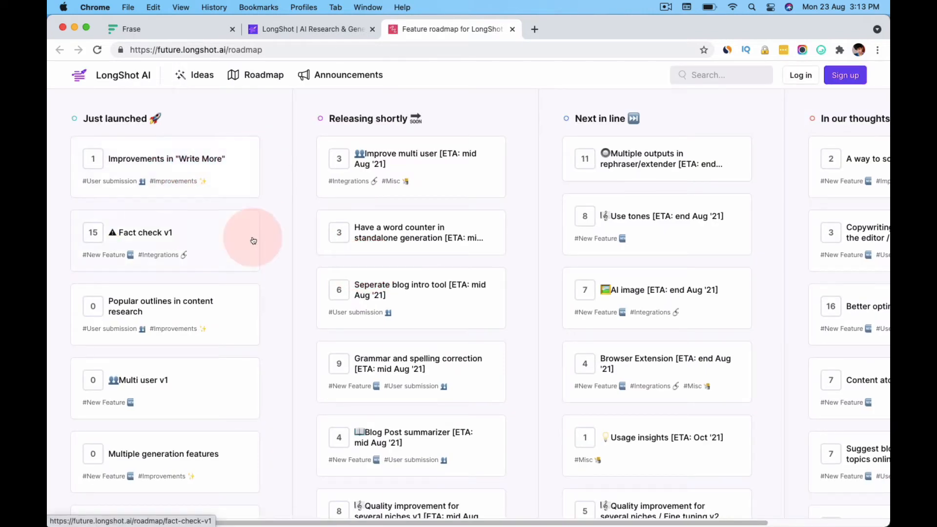
scroll(215, 335, down, 1)
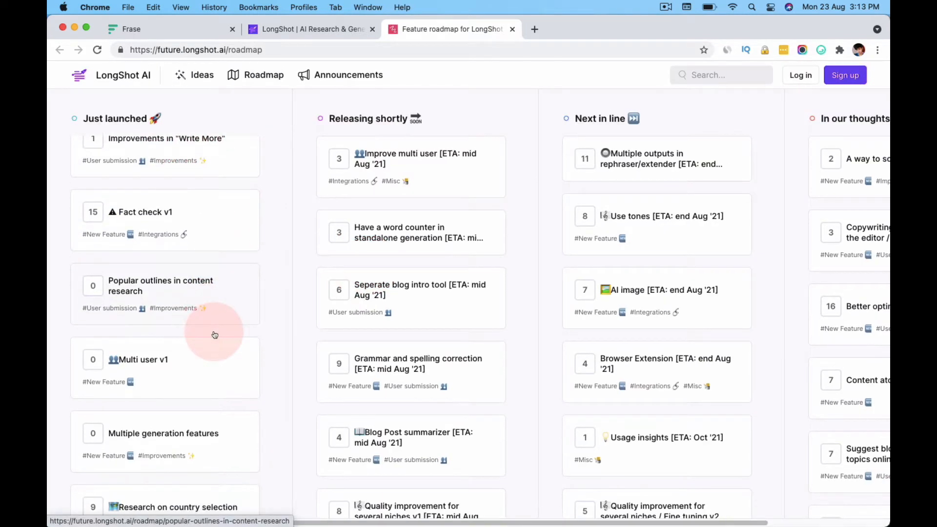
scroll(209, 244, down, 3)
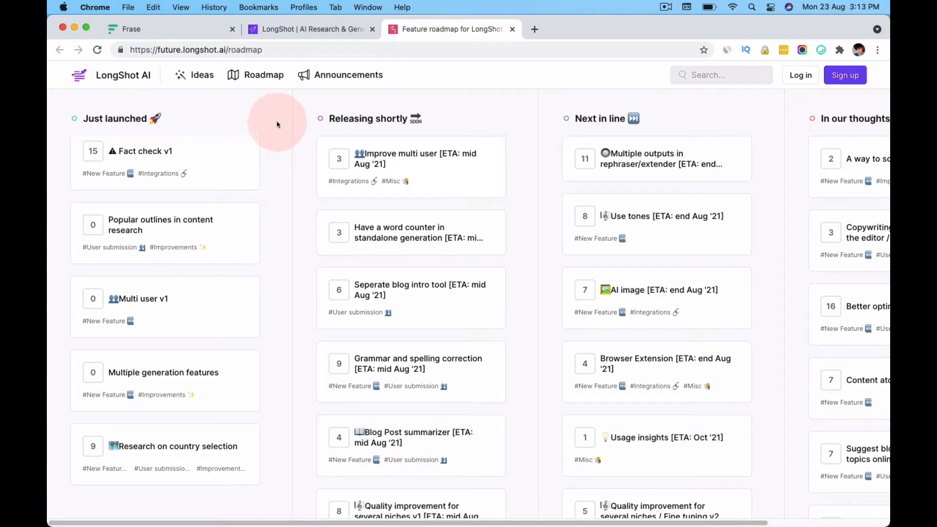
Return to the LongShot blog workspace and research the topic "how to make tea".
click(306, 30)
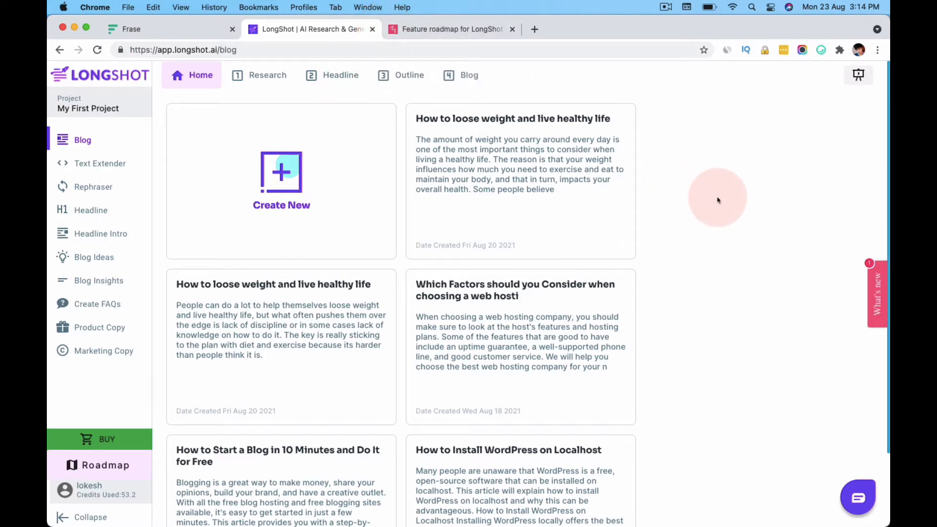
click(266, 74)
click(189, 86)
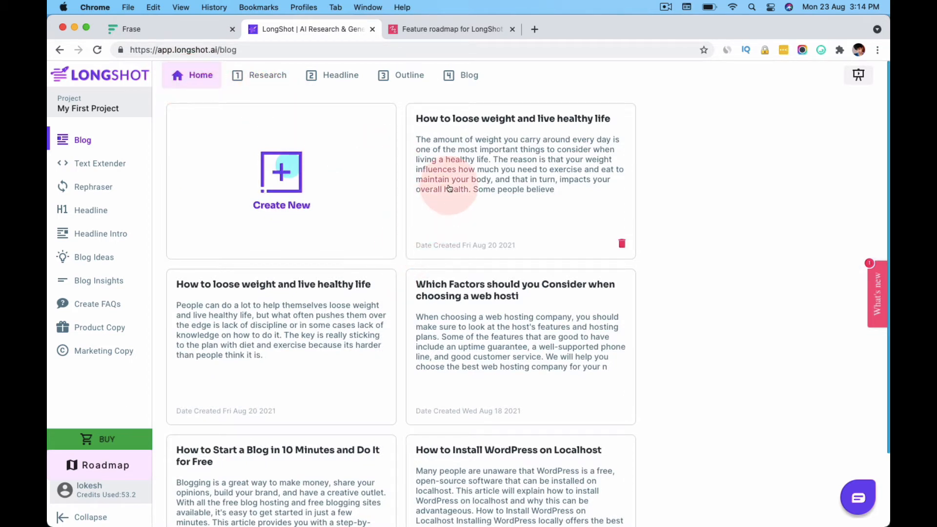
click(237, 77)
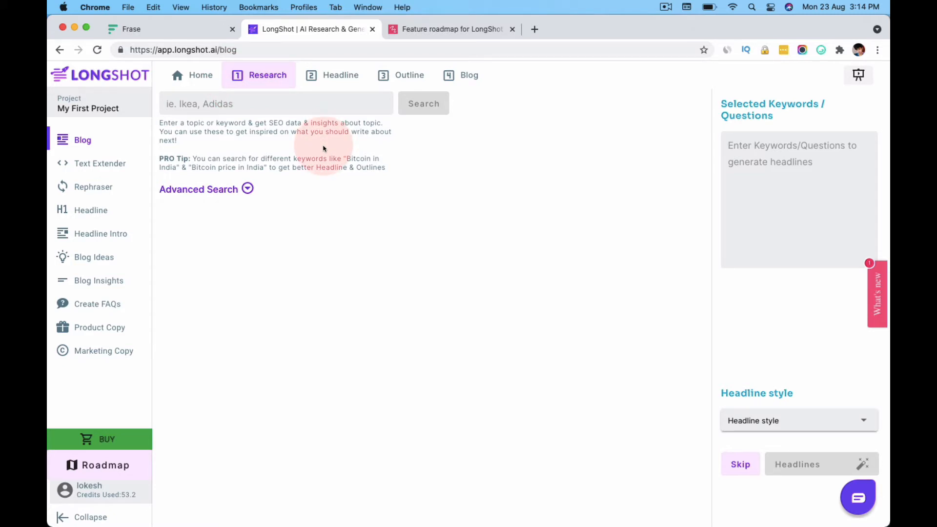
text(how to make tea)
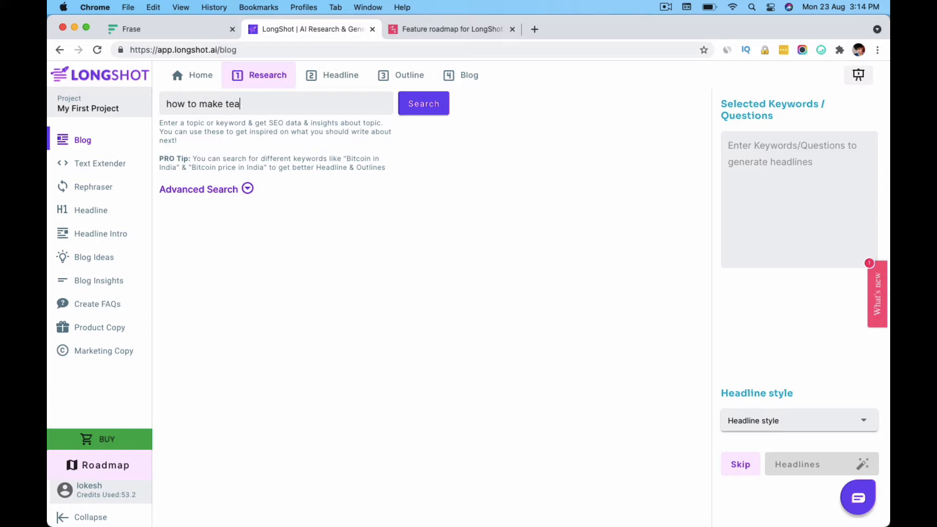
click(424, 104)
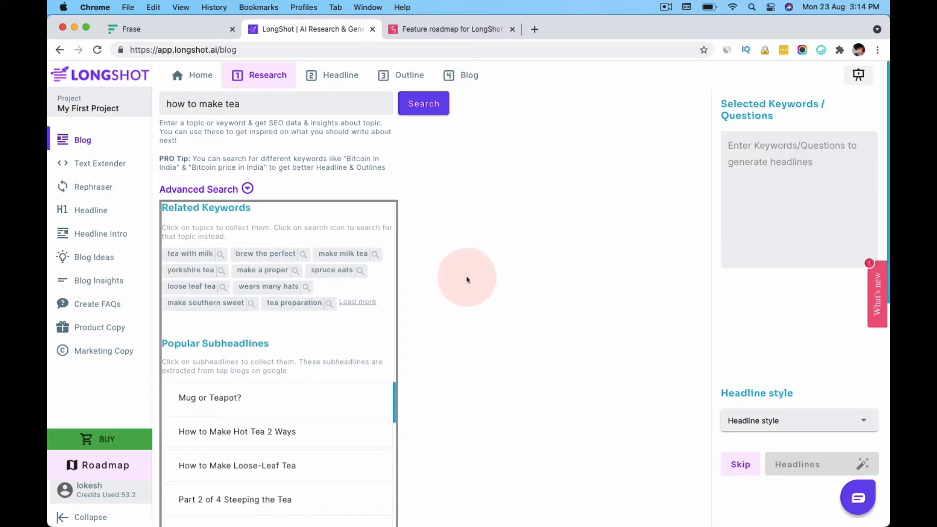
Collect the related keywords "tea with milk" and "make milk tea" plus the top question "How can I make cannabis tea?".
click(205, 257)
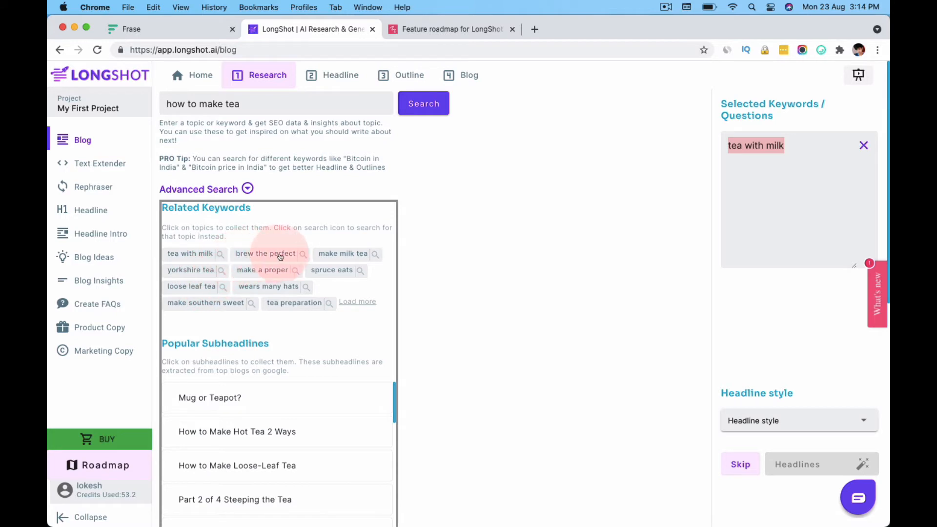
click(328, 254)
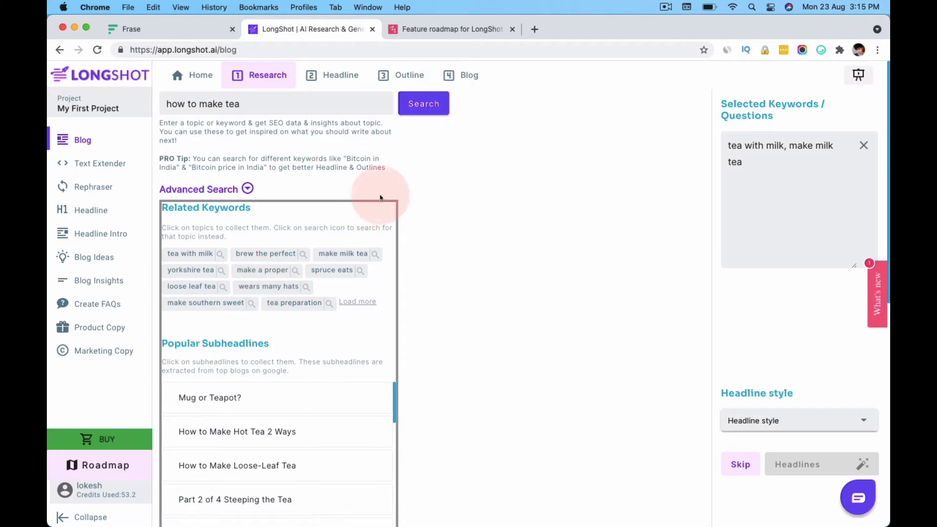
scroll(336, 354, down, 2)
scroll(211, 334, down, 3)
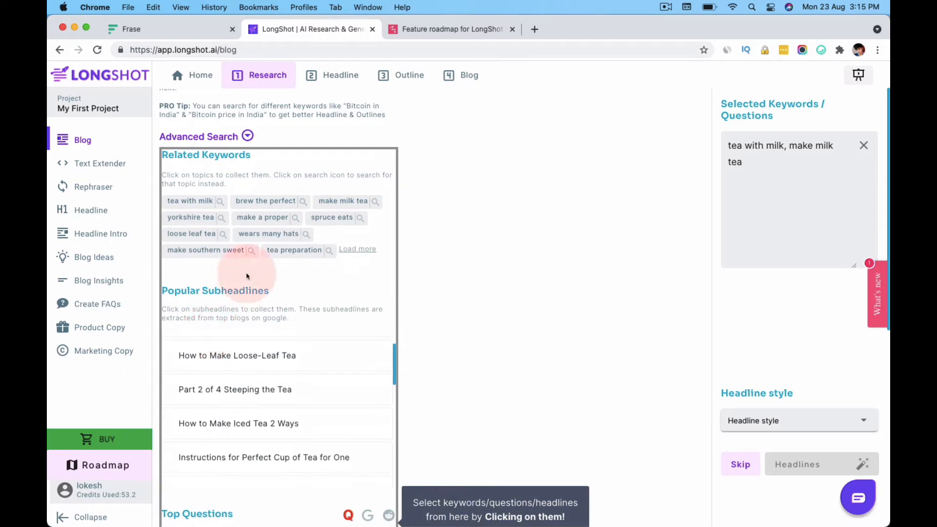
scroll(264, 415, up, 3)
scroll(273, 337, down, 1)
scroll(385, 300, down, 4)
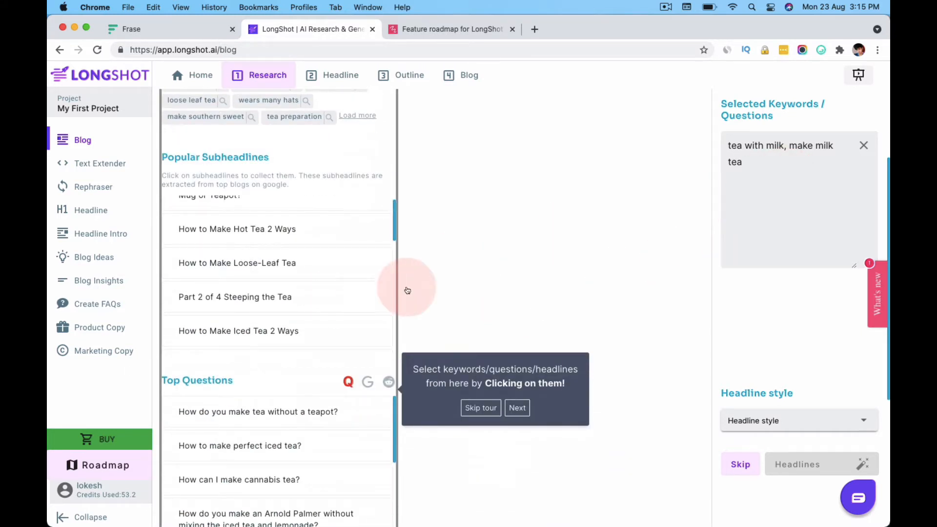
scroll(468, 276, down, 2)
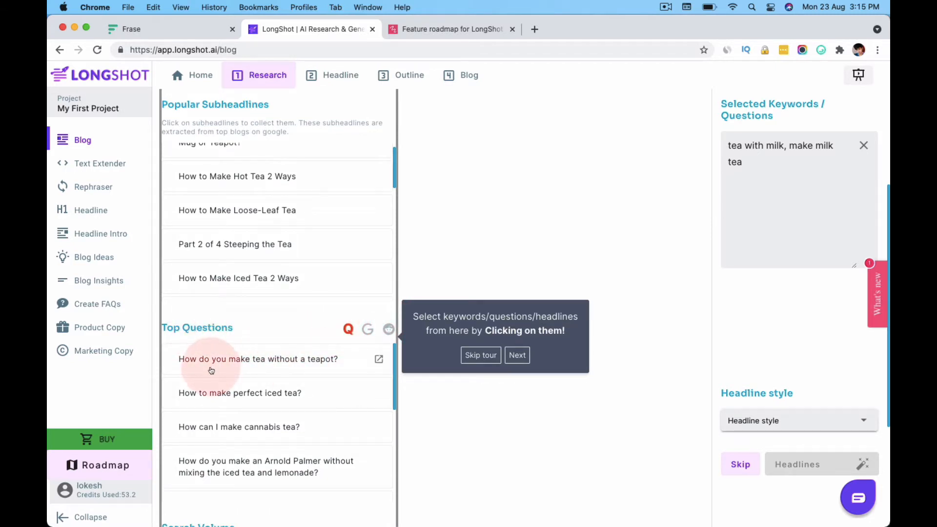
scroll(211, 370, down, 2)
click(221, 370)
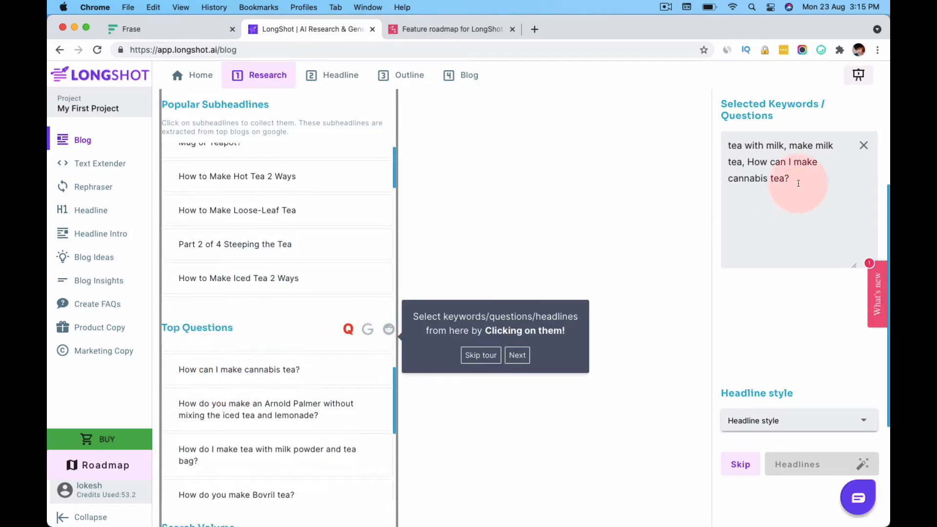
Examine the popular subheadlines, top questions and search volume chart in the tea research results.
scroll(349, 295, down, 4)
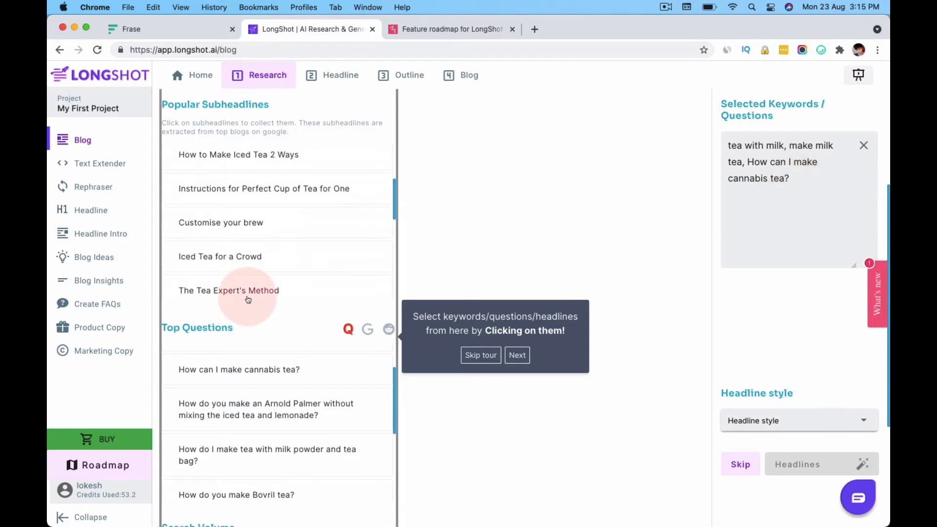
scroll(247, 300, down, 3)
scroll(370, 425, down, 7)
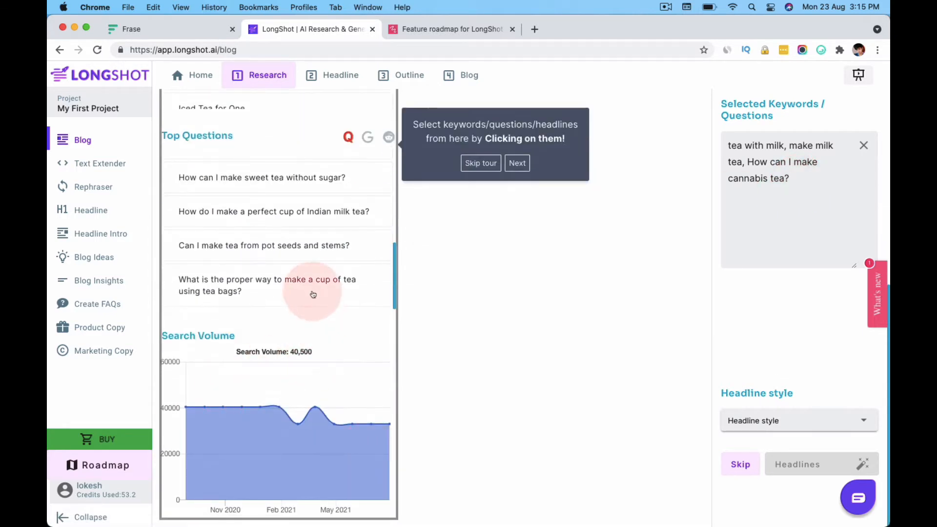
scroll(313, 294, up, 10)
scroll(371, 342, down, 3)
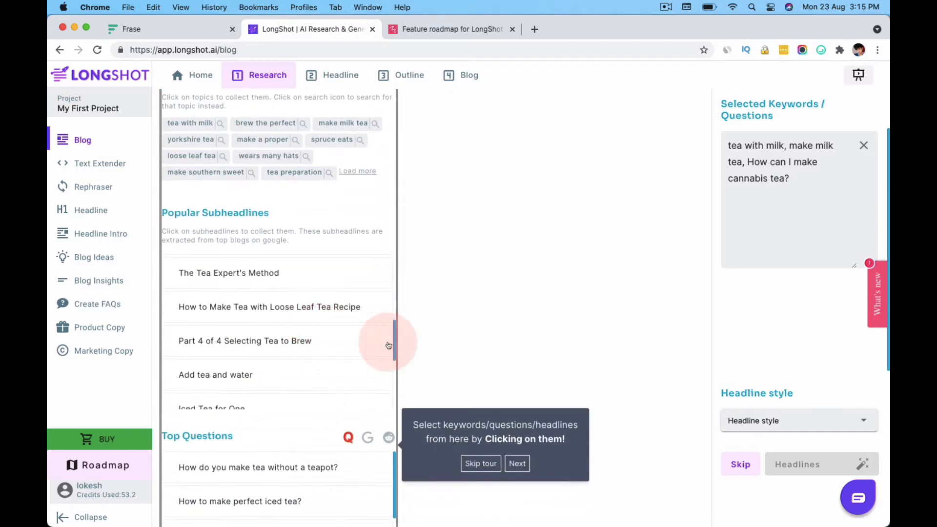
scroll(351, 360, down, 4)
scroll(355, 366, up, 7)
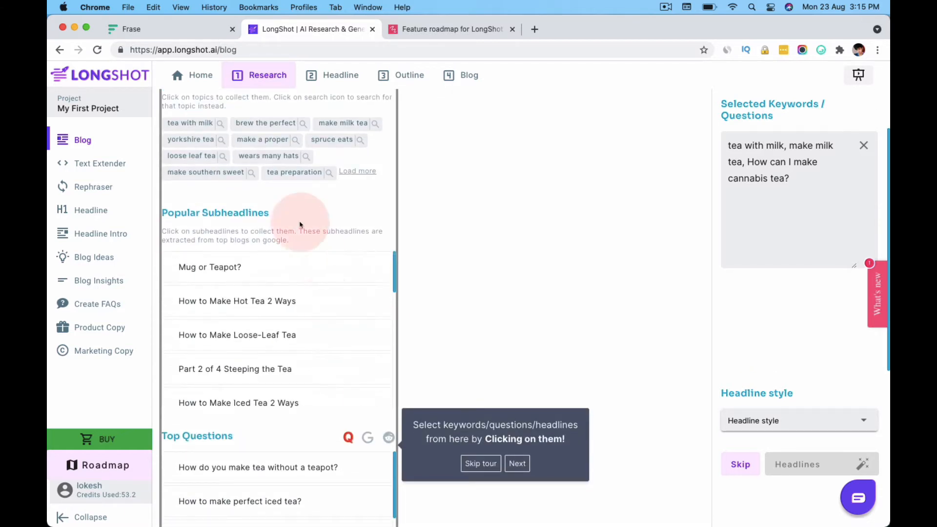
scroll(298, 196, up, 3)
scroll(298, 196, down, 3)
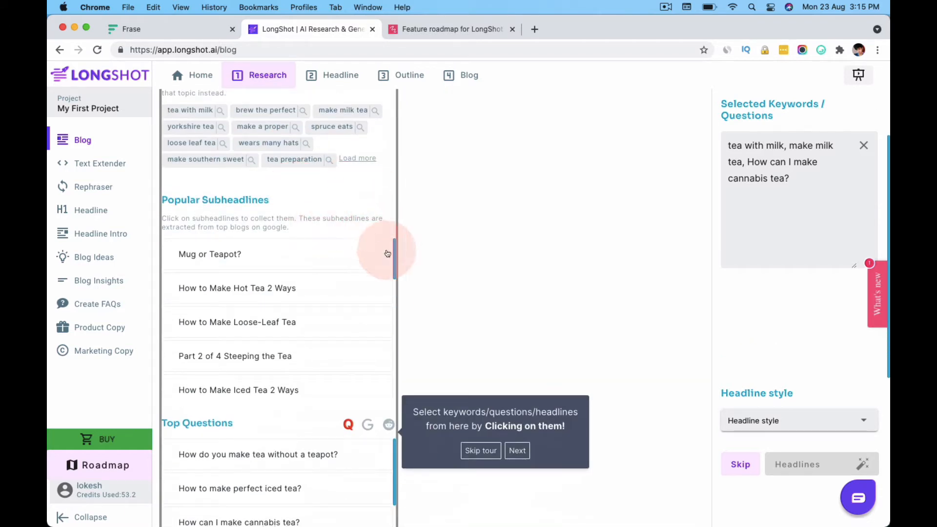
Check the available headline styles and skip the guided tour on the Research page.
click(764, 415)
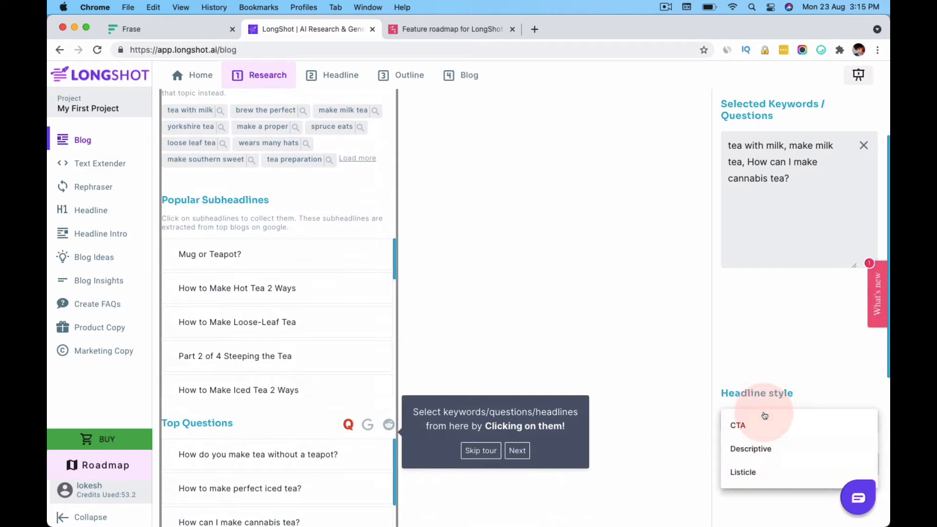
click(809, 386)
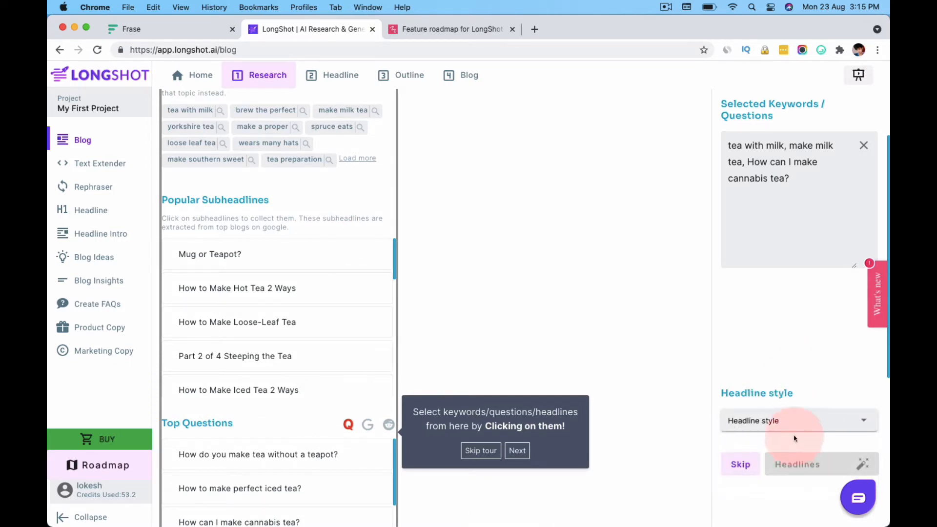
click(805, 421)
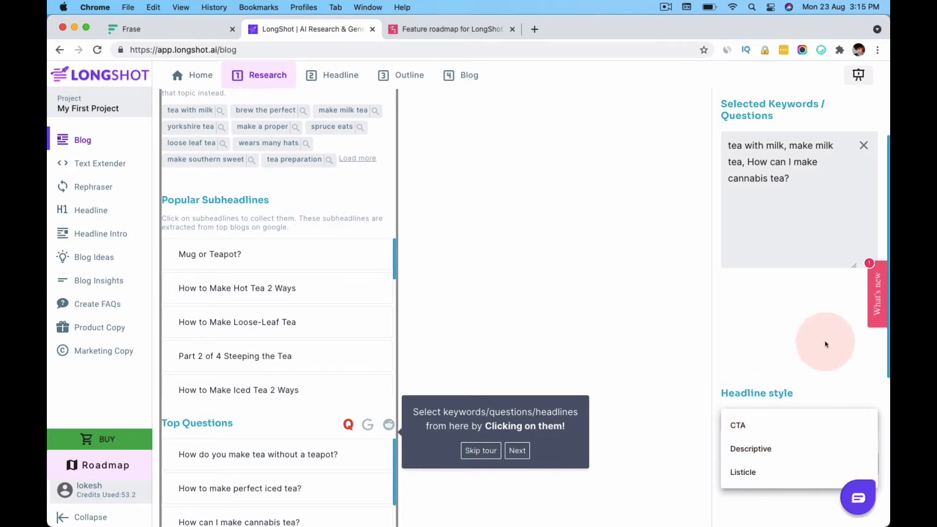
click(769, 428)
click(769, 426)
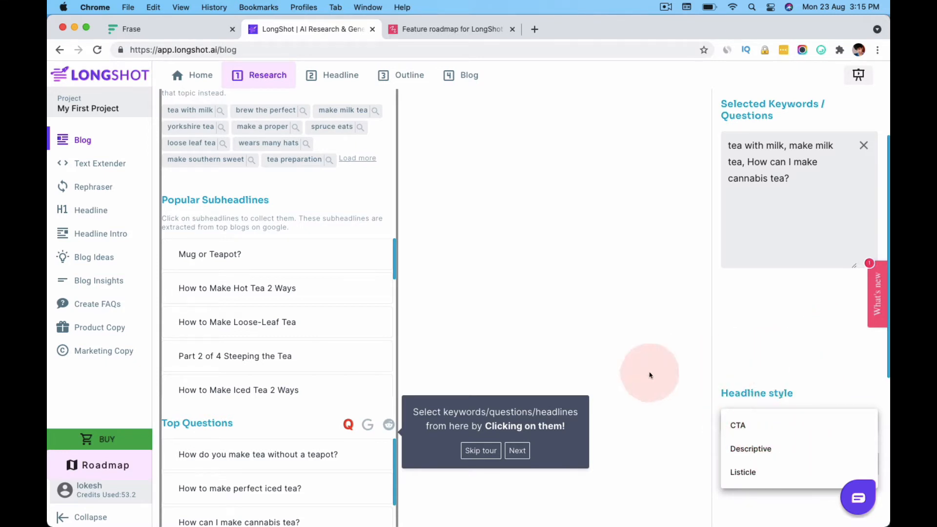
click(473, 453)
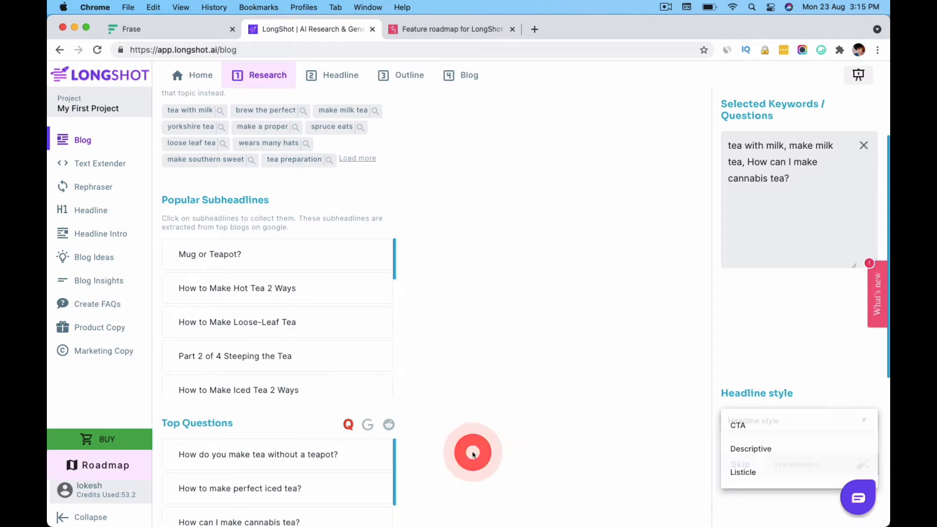
Set the headline style to CTA and generate blog headlines from the collected keywords and question.
click(736, 420)
click(748, 427)
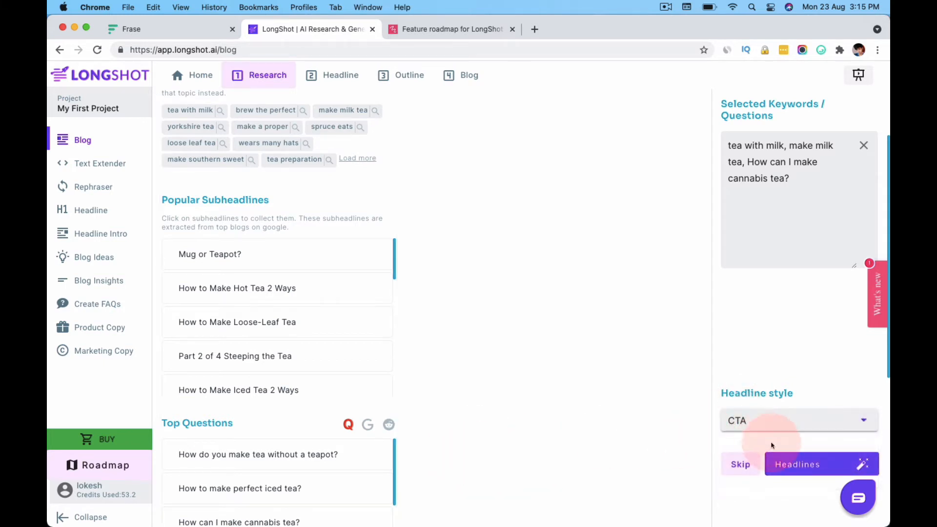
click(819, 469)
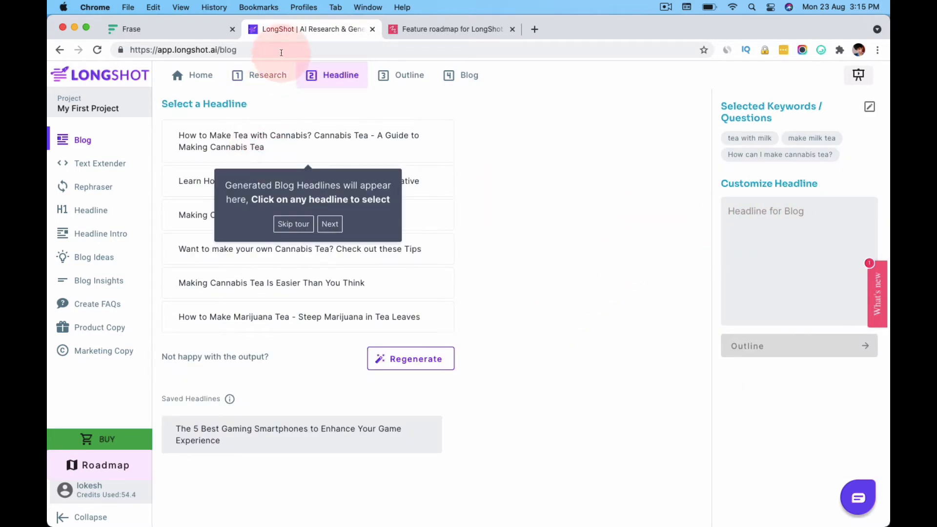
Add the related keywords "wears many hats", "tea preparation", "milk tea recipe", "great tea recipes", "makes tea differently" and "tea brewing guide" to the research selection.
click(274, 66)
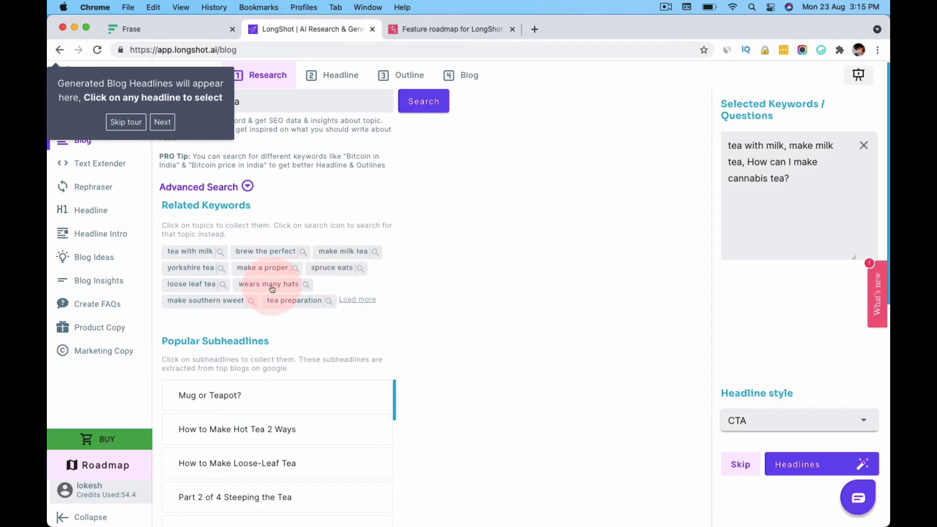
click(358, 299)
click(273, 300)
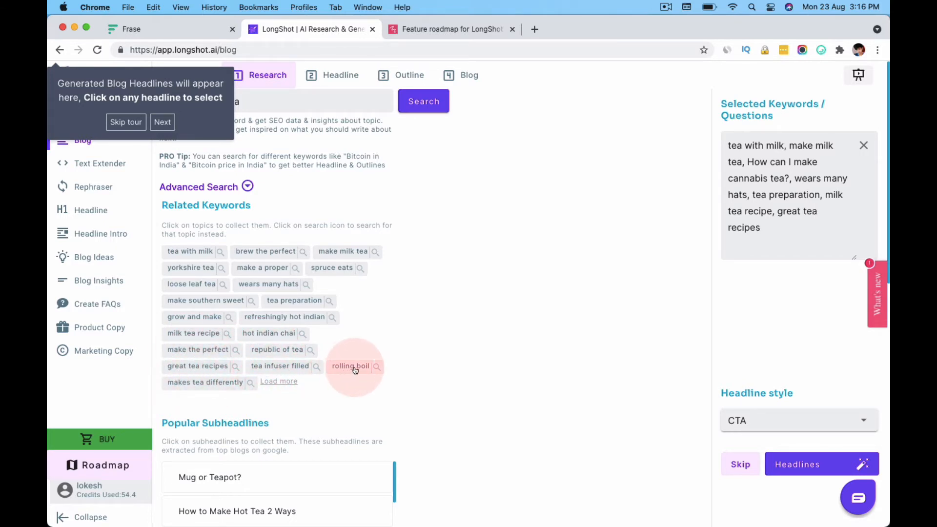
click(201, 386)
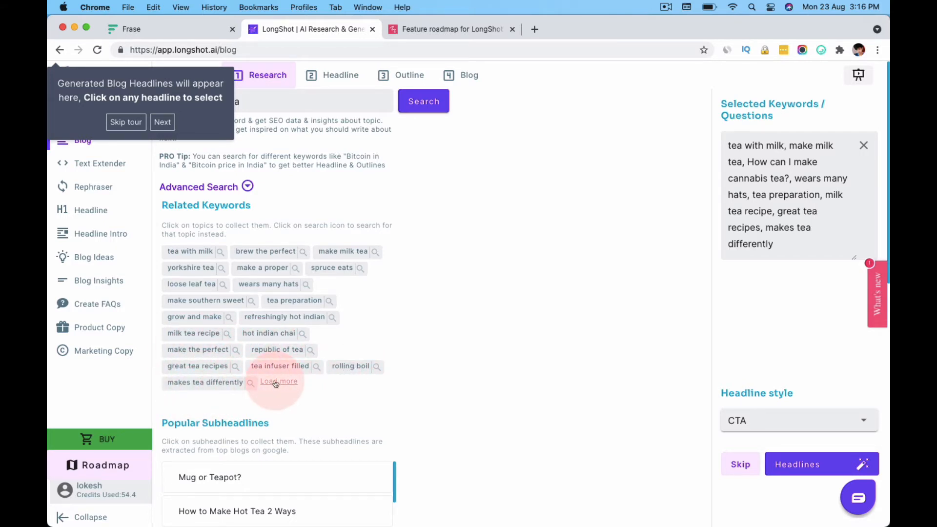
click(275, 382)
scroll(266, 376, down, 1)
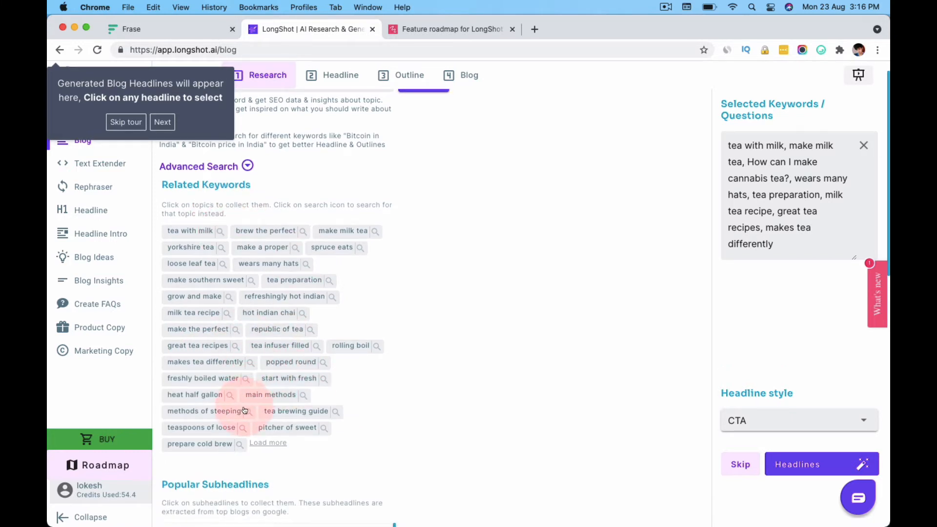
click(295, 413)
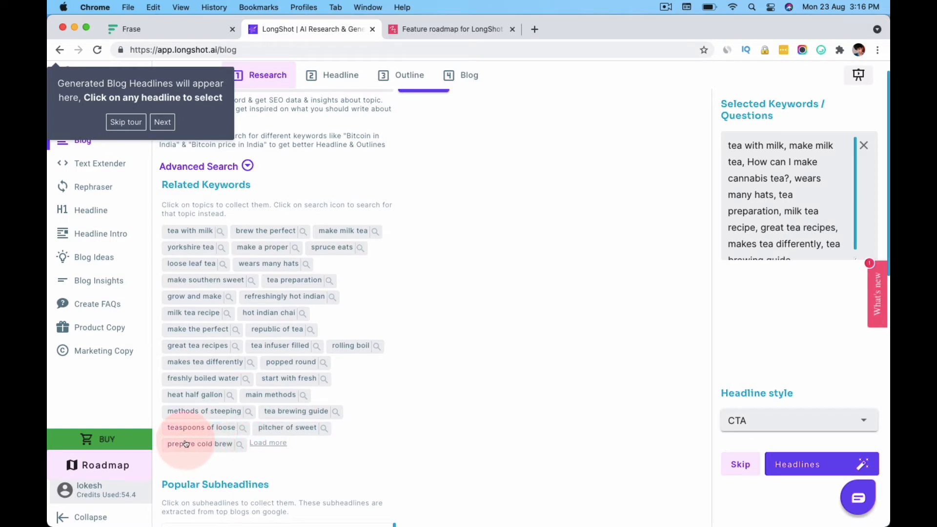
Add the top question "How to make perfect iced tea?" and generate a new set of CTA headlines, skipping the guided tour.
scroll(456, 397, down, 3)
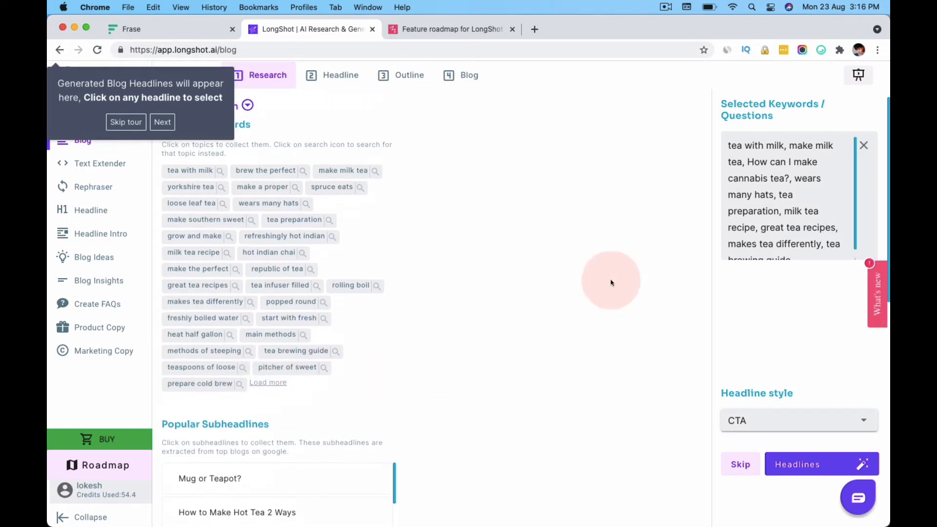
scroll(275, 366, down, 6)
click(265, 388)
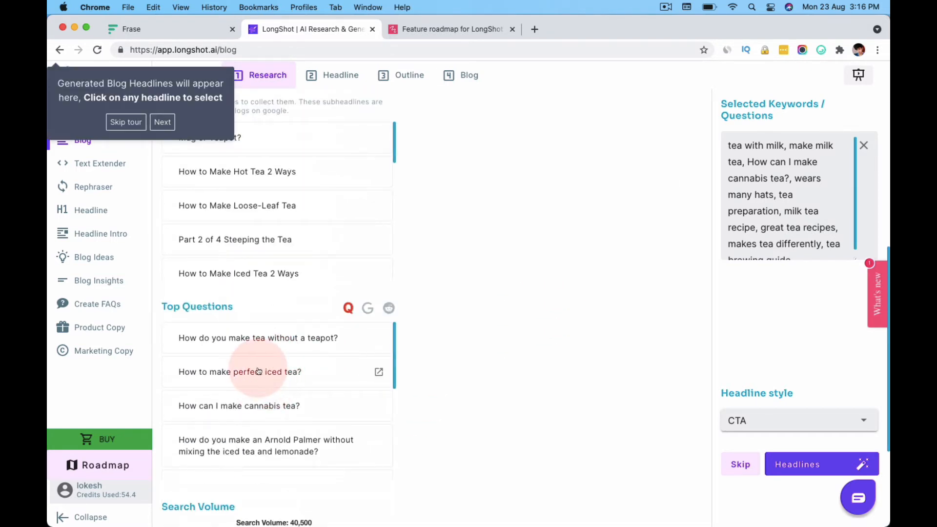
click(803, 464)
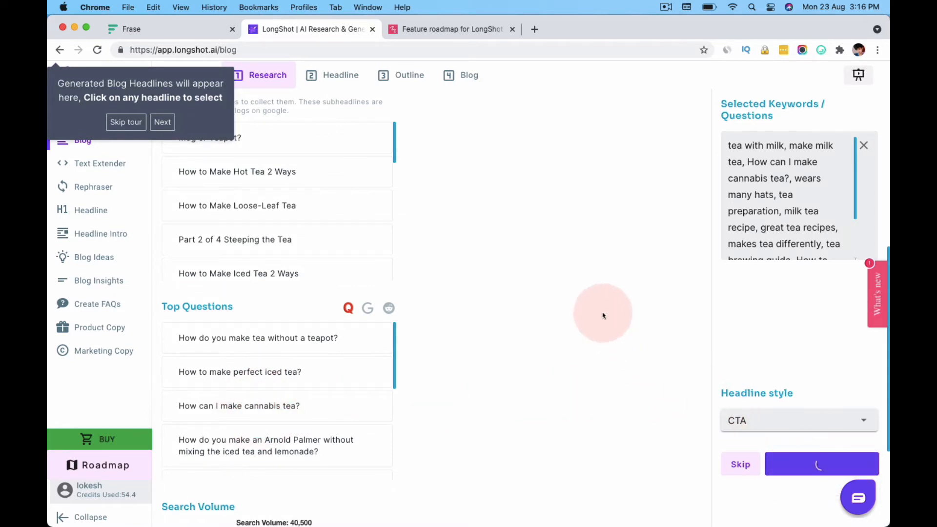
click(107, 119)
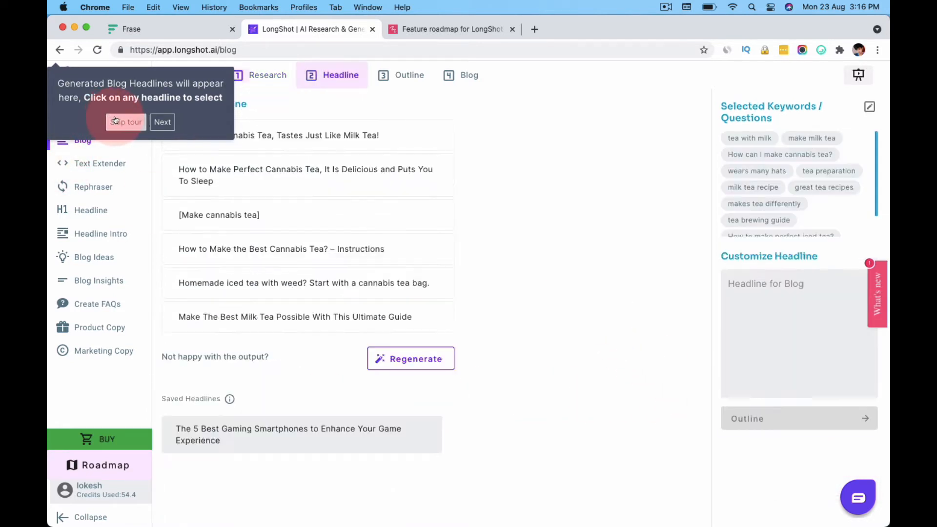
click(116, 120)
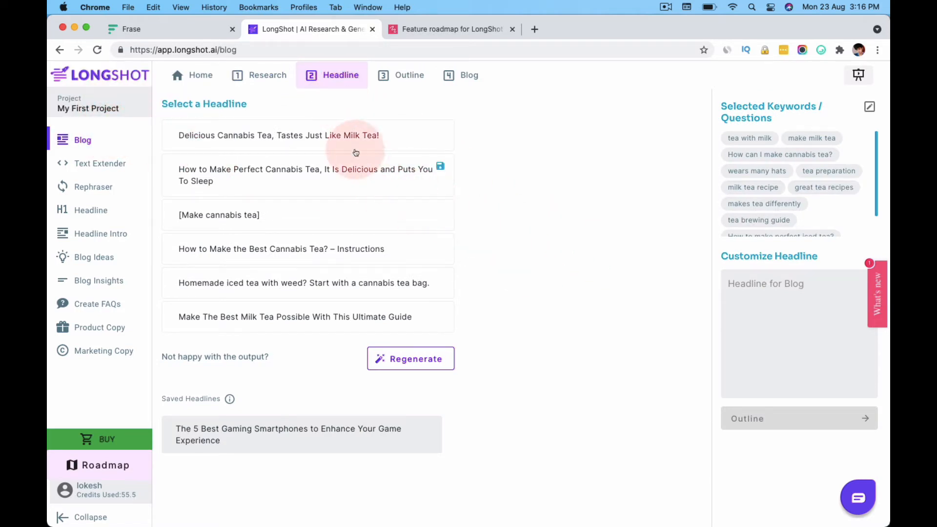
Choose the headline "How to Make the Best Cannabis Tea? – Instructions" and proceed to the outline stage.
mouse_move(332, 135)
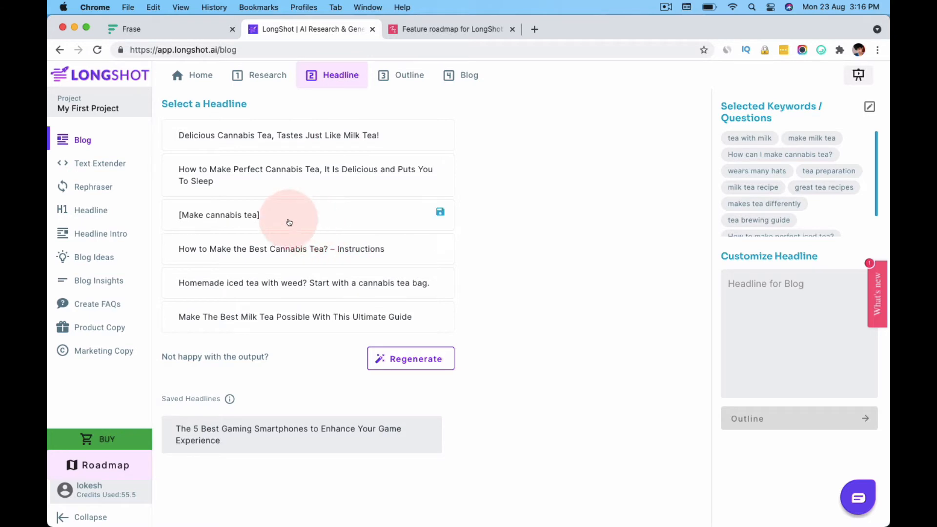
click(281, 250)
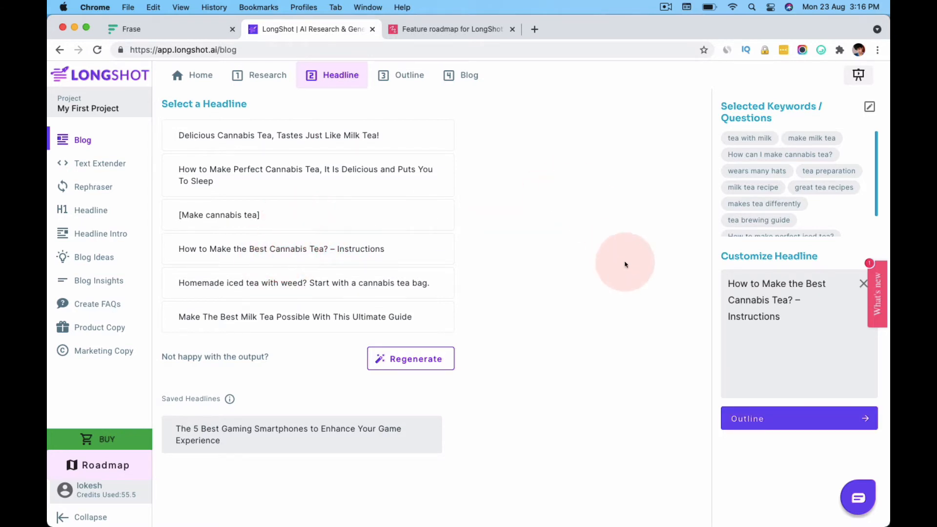
drag(795, 316, 728, 283)
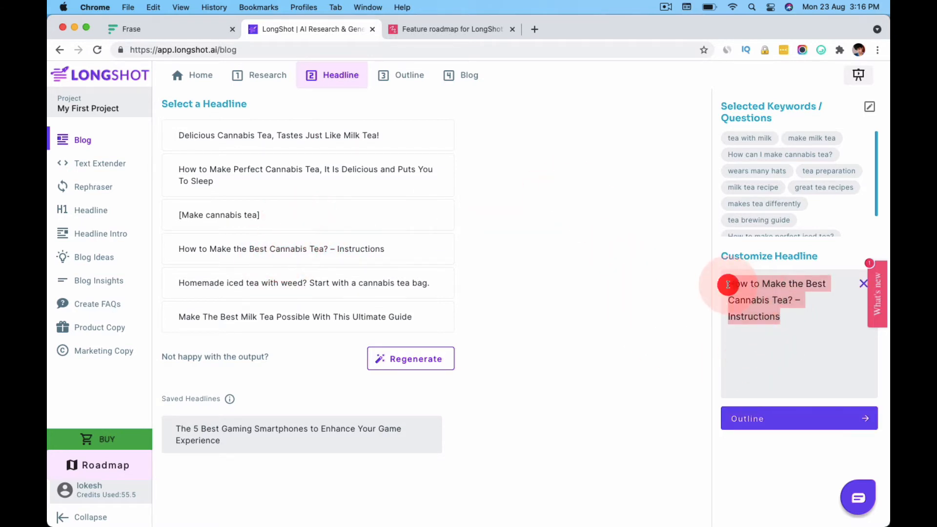
click(752, 412)
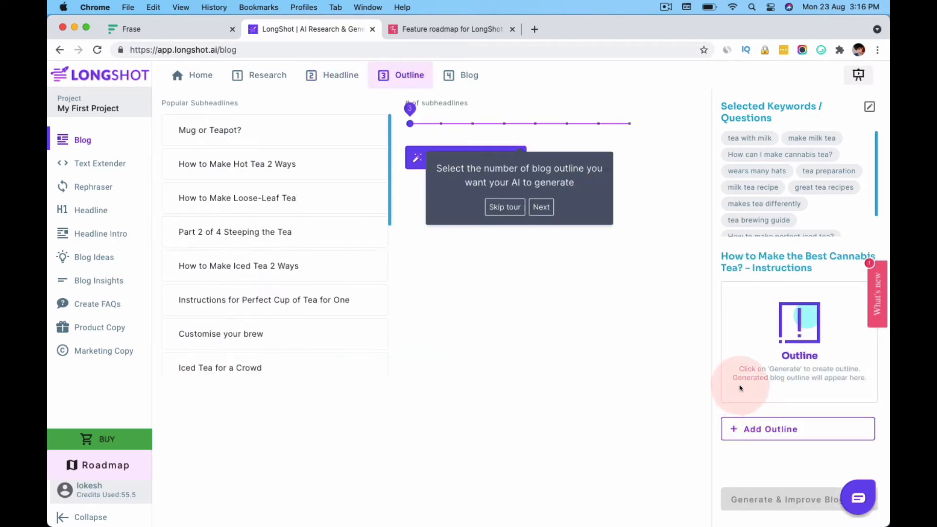
Review the headline regeneration option and return to the outline stage, skipping its guided tour.
click(341, 70)
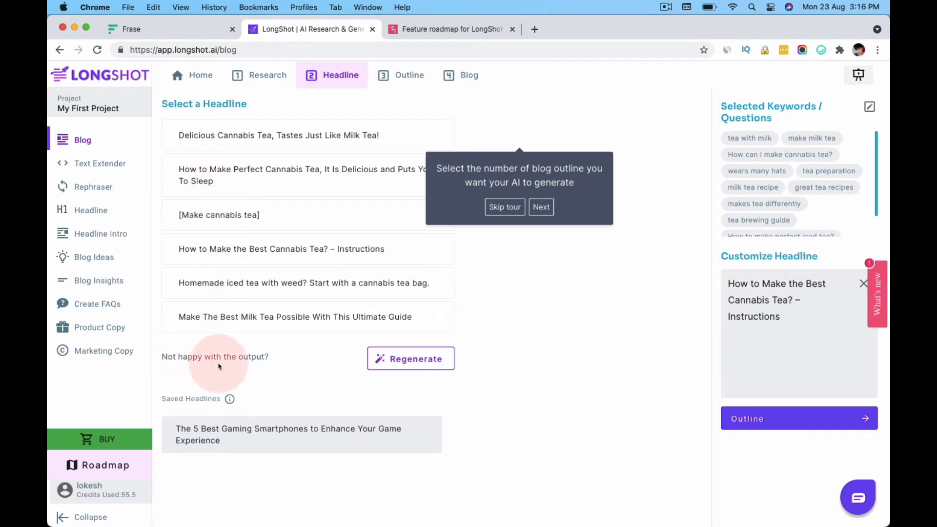
drag(225, 360, 194, 360)
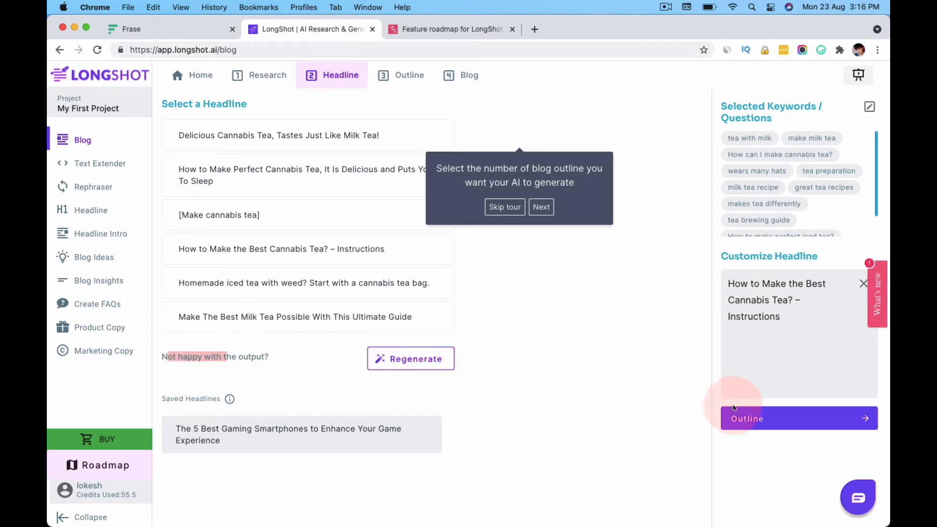
click(393, 74)
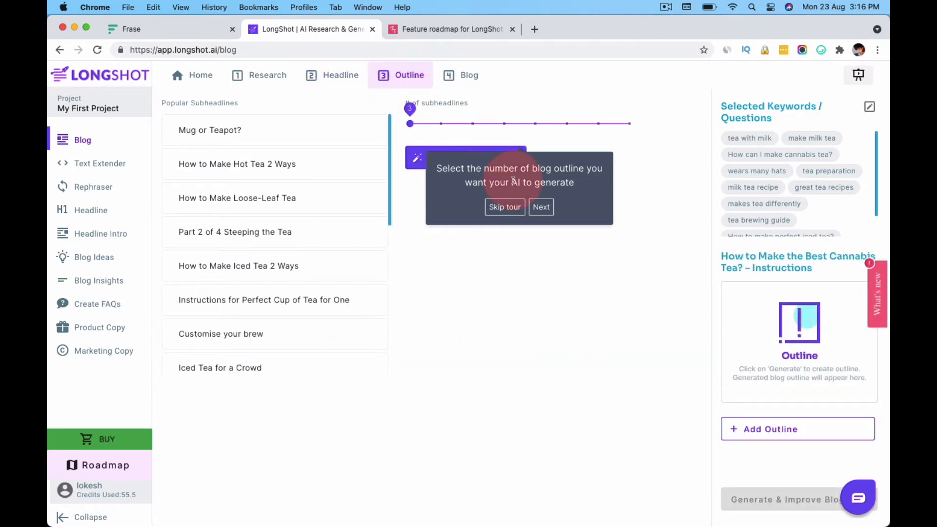
click(491, 210)
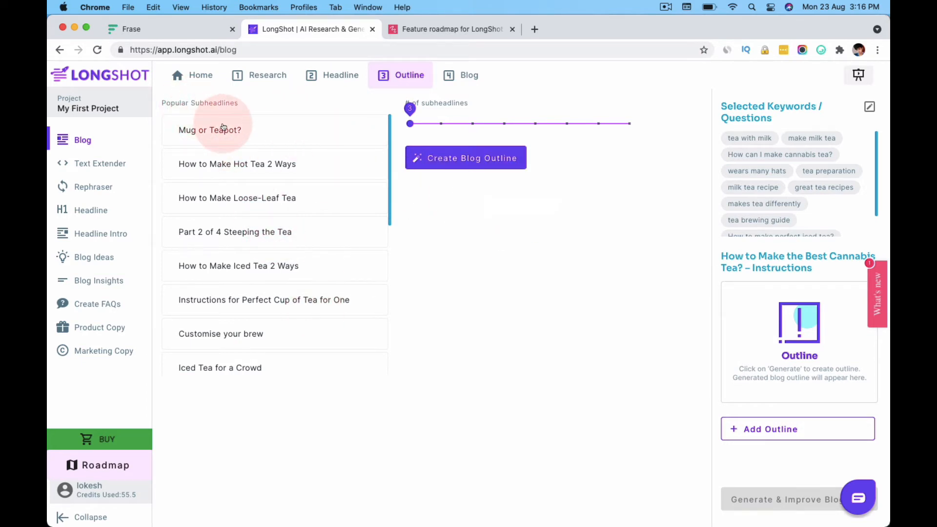
Add the popular subheadlines on mug or teapot, loose-leaf tea, hot tea 2 ways, iced tea 2 ways and steeping to the outline.
click(247, 129)
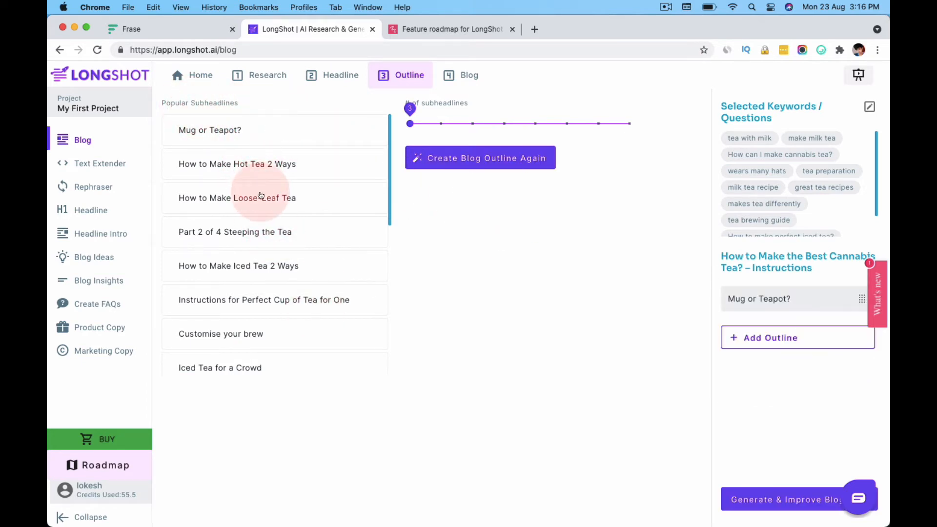
click(261, 196)
click(268, 166)
click(264, 266)
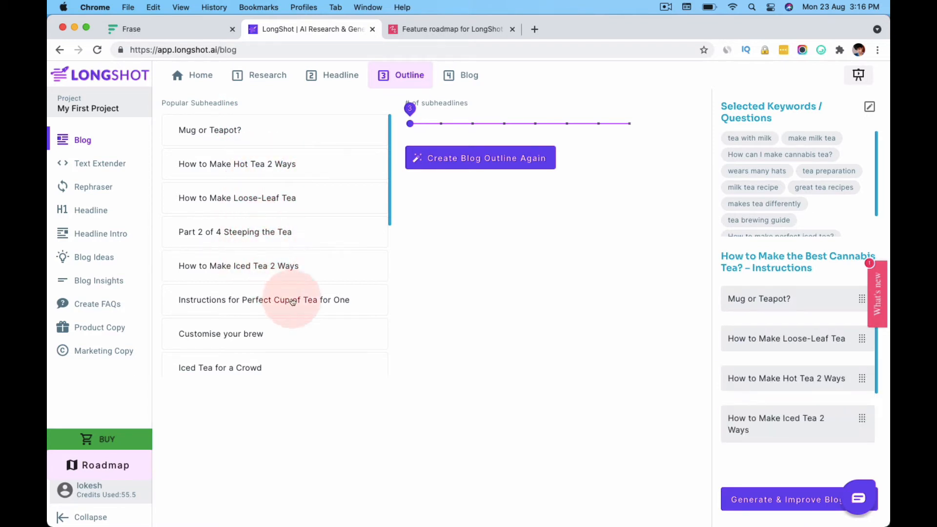
scroll(830, 295, down, 3)
scroll(810, 342, up, 3)
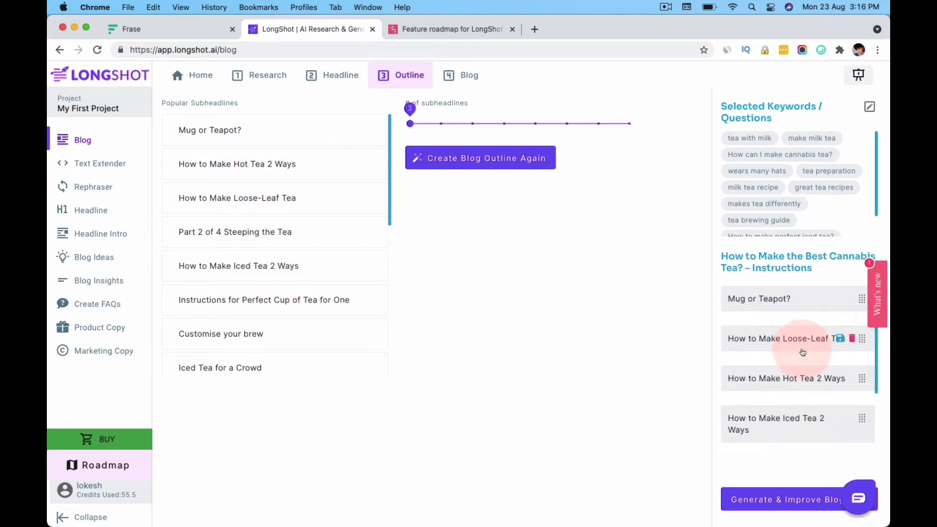
Check the editable entries in the blog outline and generate the blog draft from them.
scroll(803, 352, down, 3)
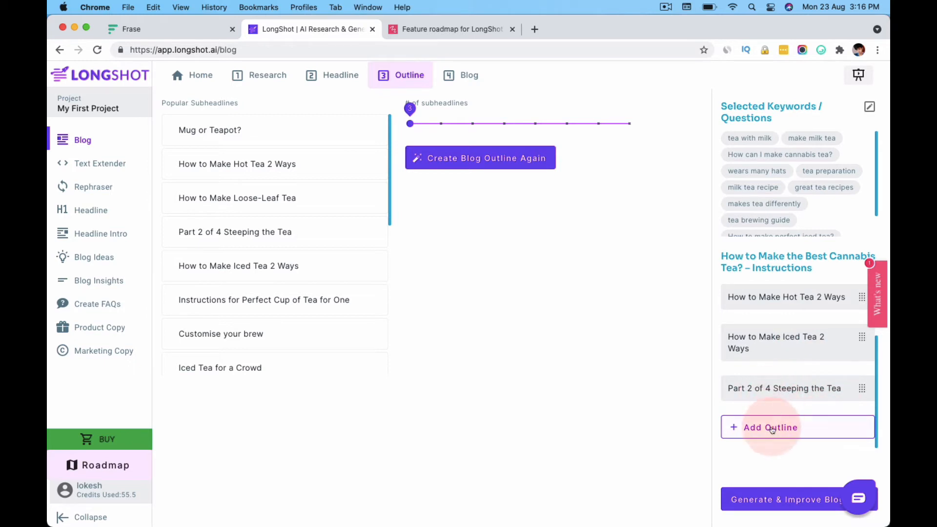
click(798, 390)
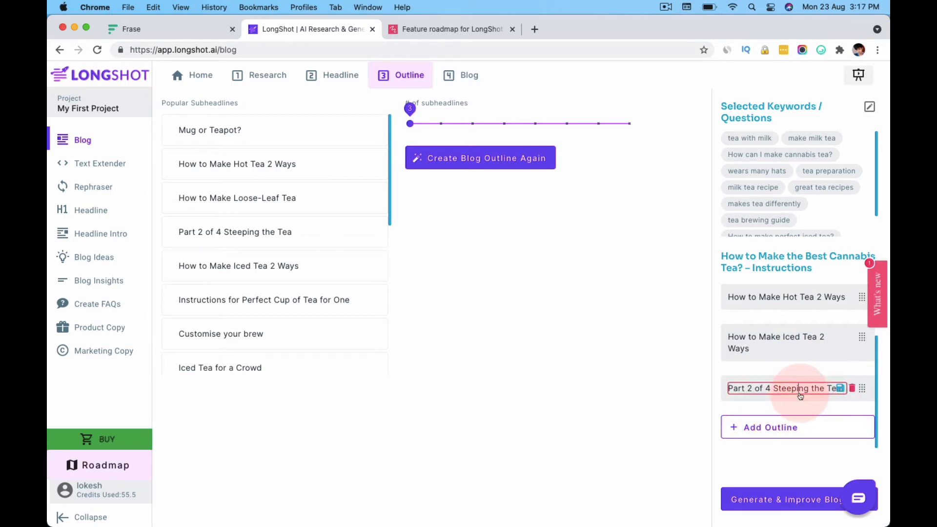
triple_click(761, 391)
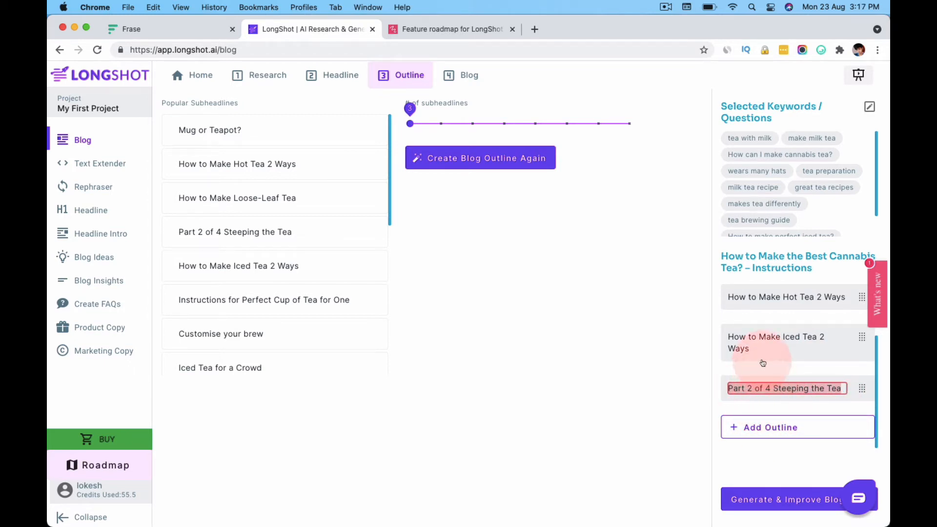
click(763, 342)
triple_click(768, 341)
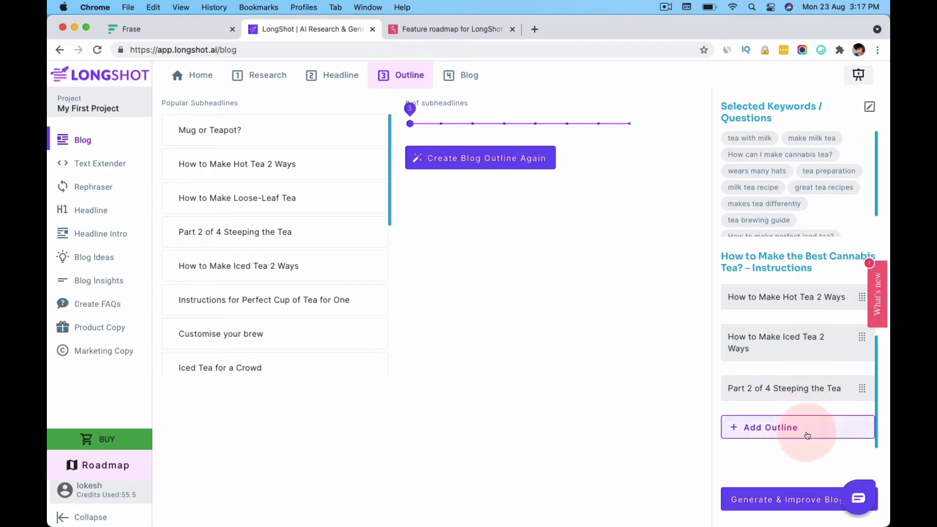
scroll(798, 399, up, 2)
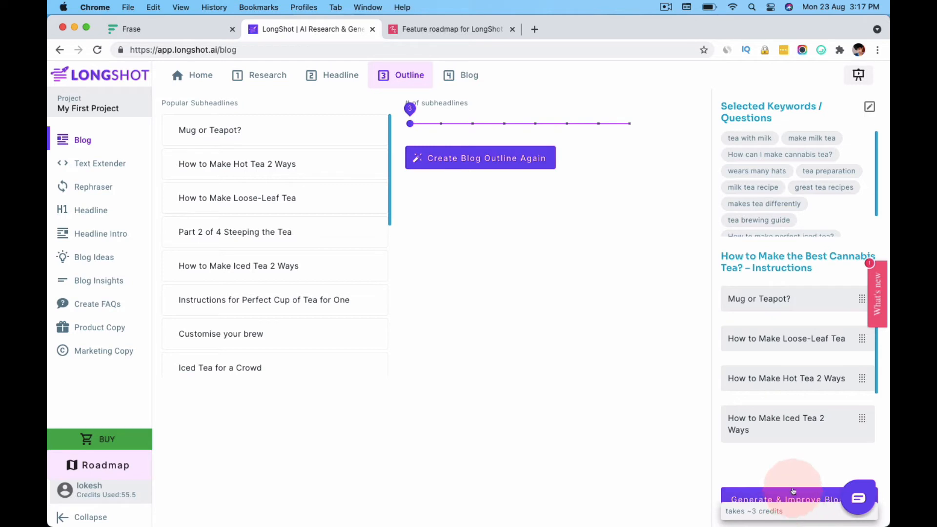
click(766, 495)
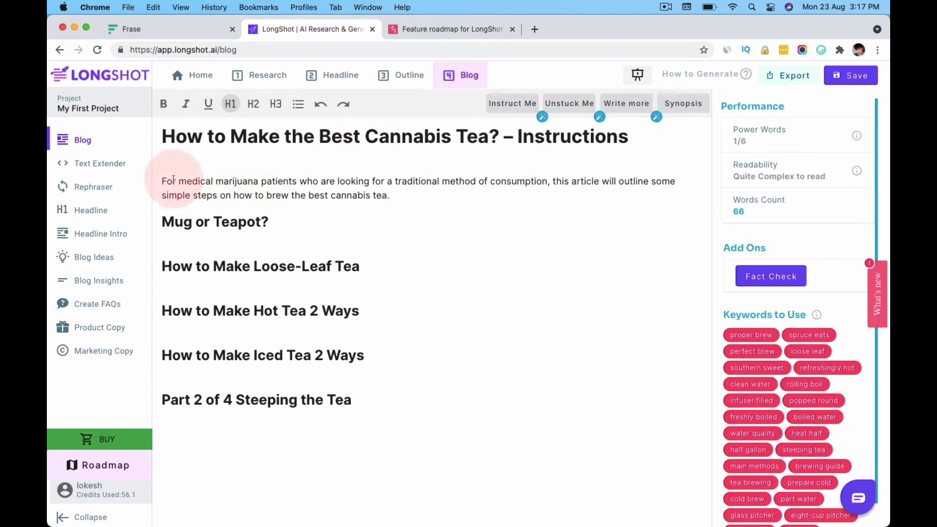
Expand the full introductory paragraph under the blog title with AI-generated content.
drag(389, 195, 153, 190)
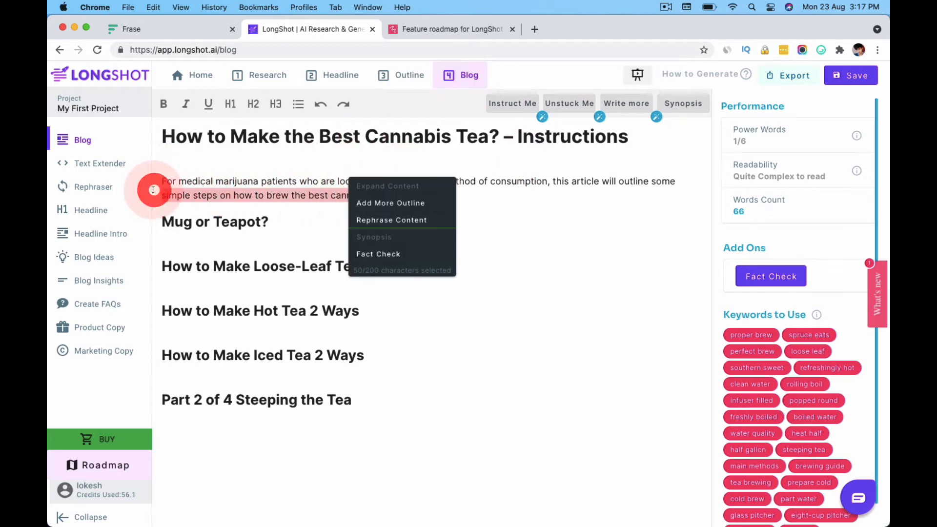
click(165, 178)
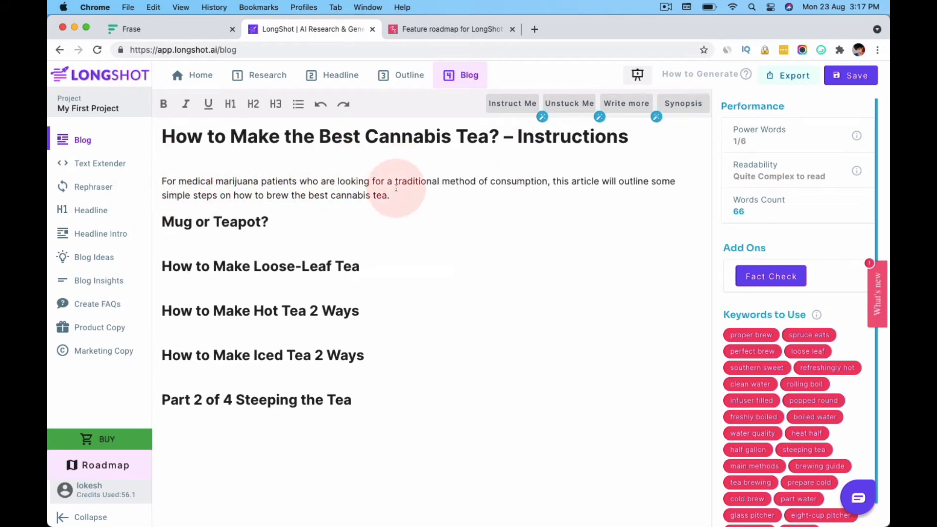
drag(418, 194, 184, 187)
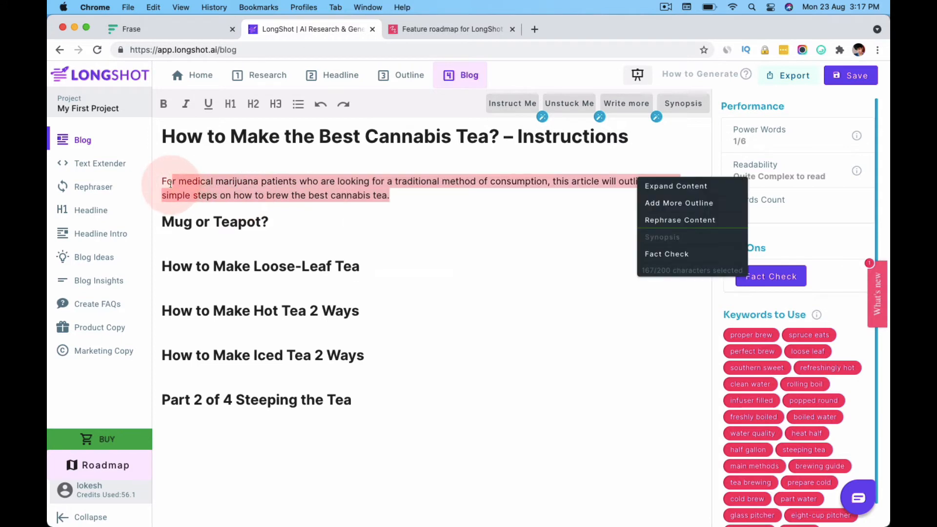
click(403, 215)
drag(389, 195, 148, 187)
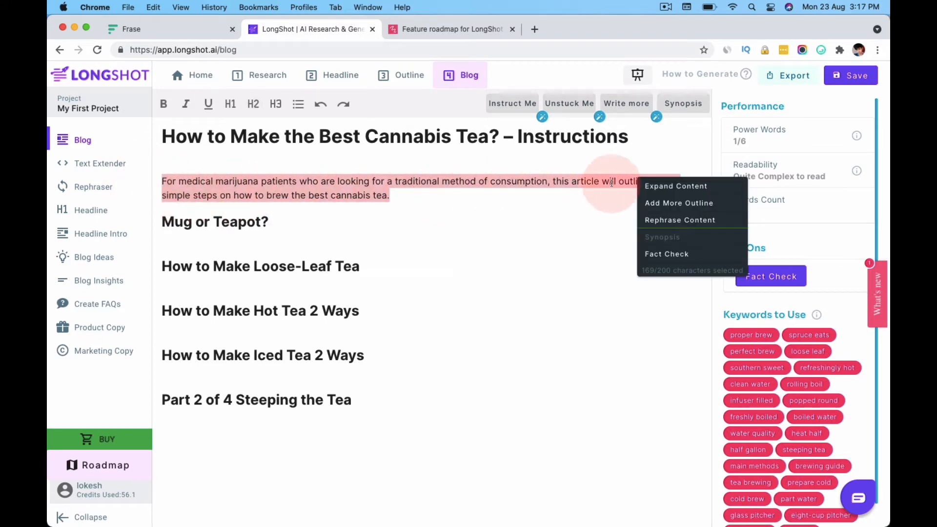
click(708, 187)
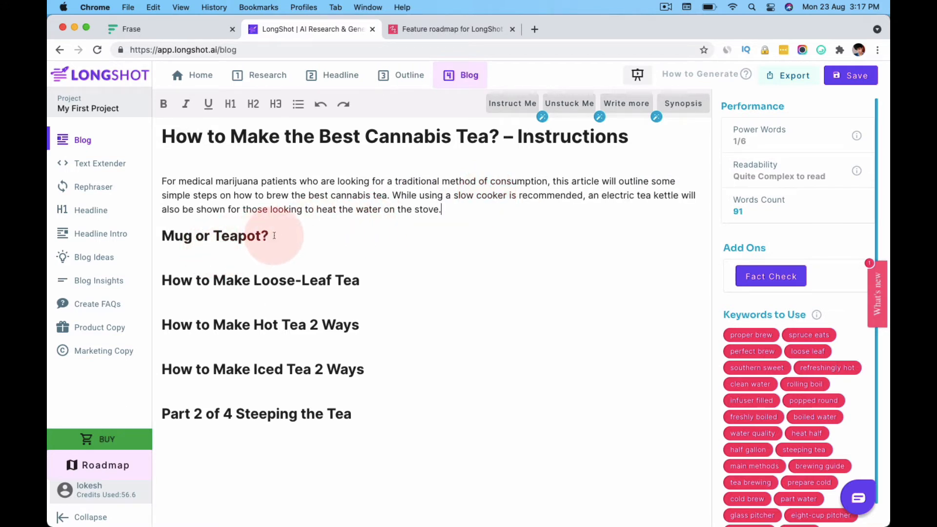
Check the AI options for the "Mug or Teapot?" heading and view the intro generator for "How to Make Loose-Leaf Tea", closing it without generating.
drag(274, 236, 155, 230)
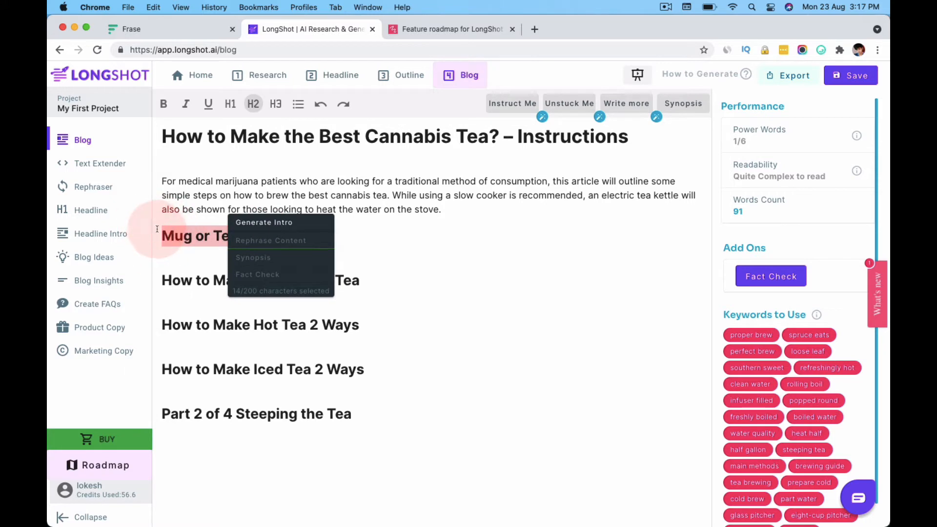
click(233, 245)
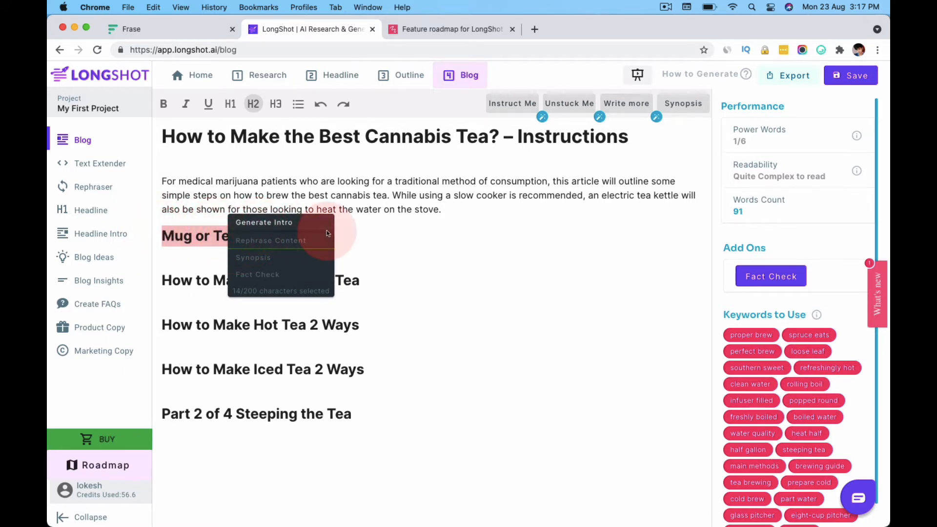
click(523, 242)
drag(367, 280, 161, 282)
click(346, 267)
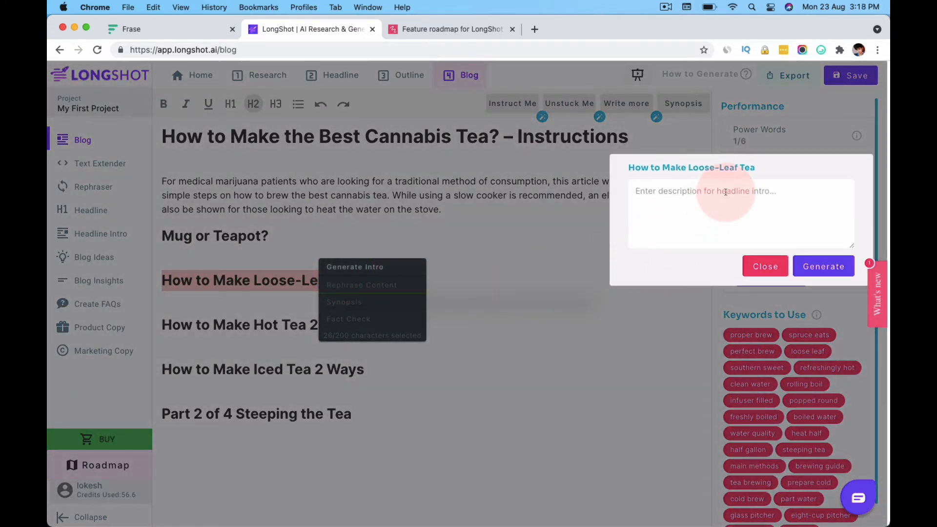
click(675, 197)
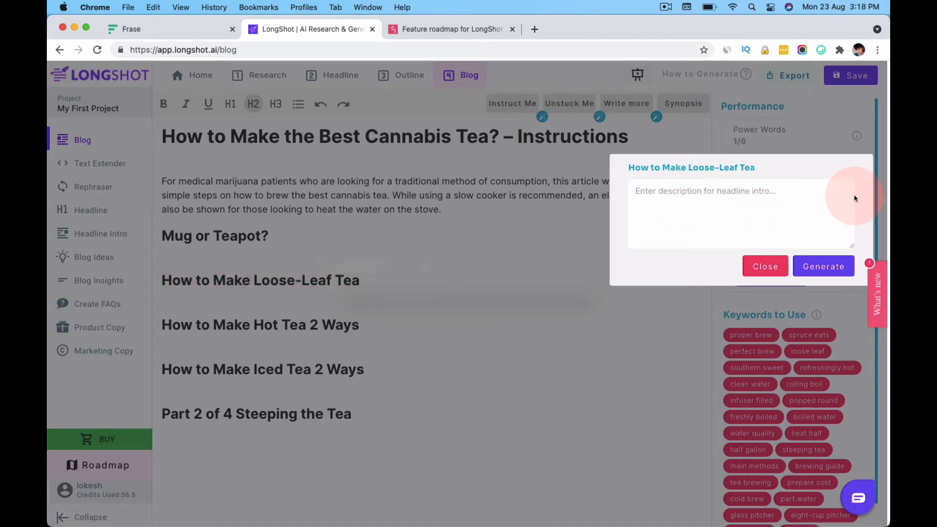
click(758, 267)
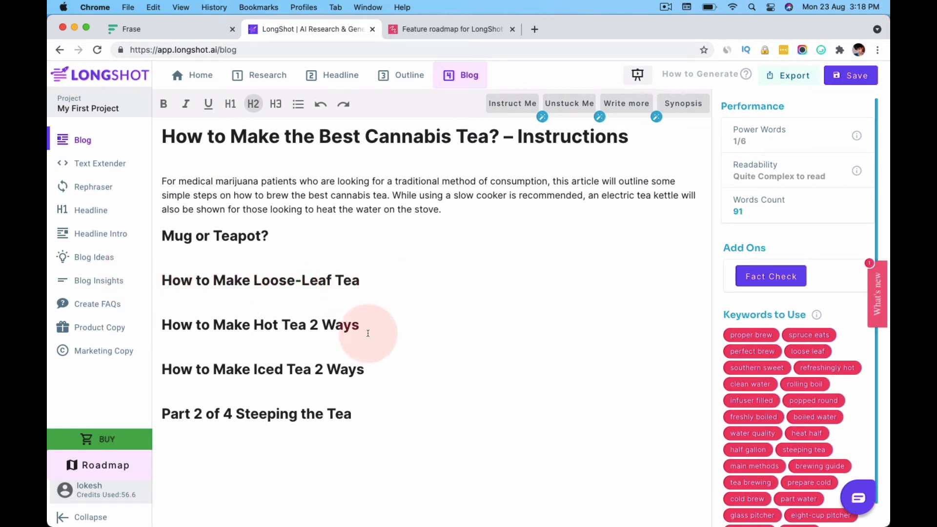
View the intro generator for the "How to Make Iced Tea 2 Ways" heading and close it without generating.
drag(366, 326, 126, 328)
click(236, 373)
double_click(236, 373)
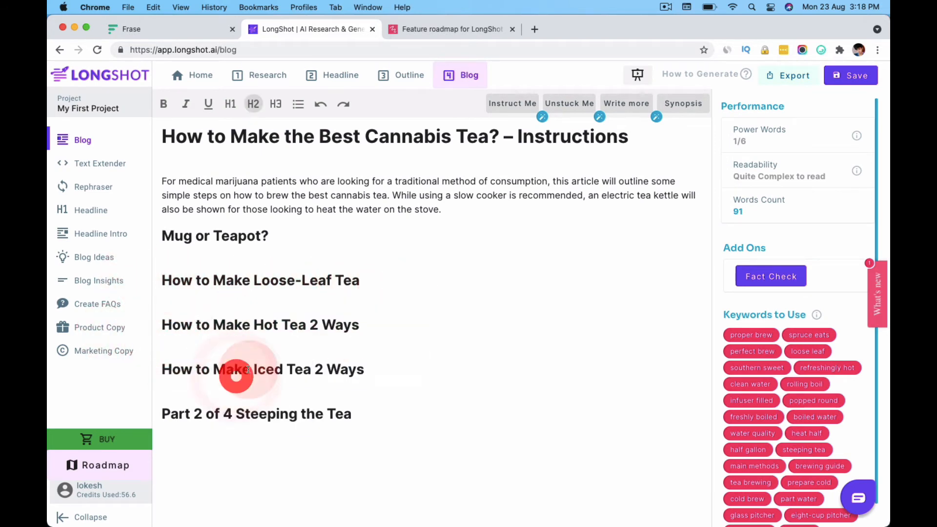
click(344, 356)
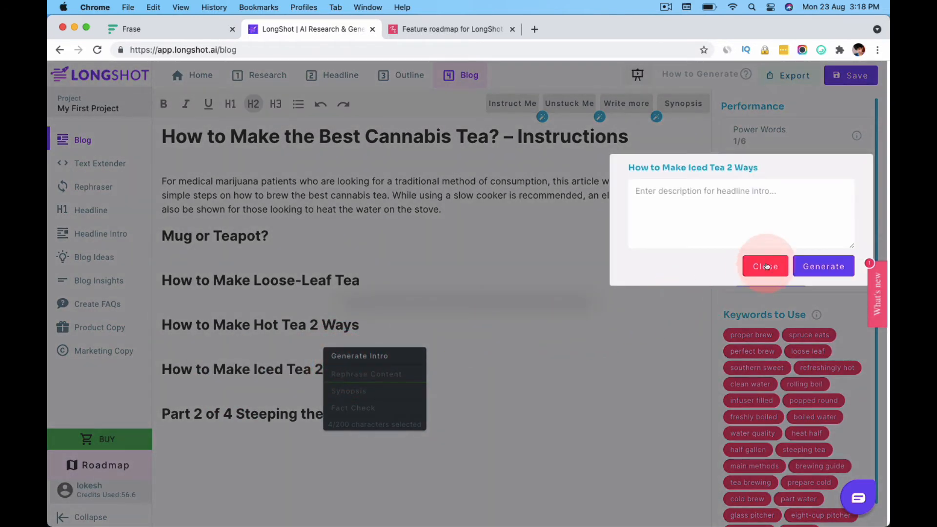
click(766, 266)
Examine the blog editor's Instruct Me and Unstuck Me tools, including their prompt examples and keyword choices, and look over the performance and keyword suggestions.
click(512, 103)
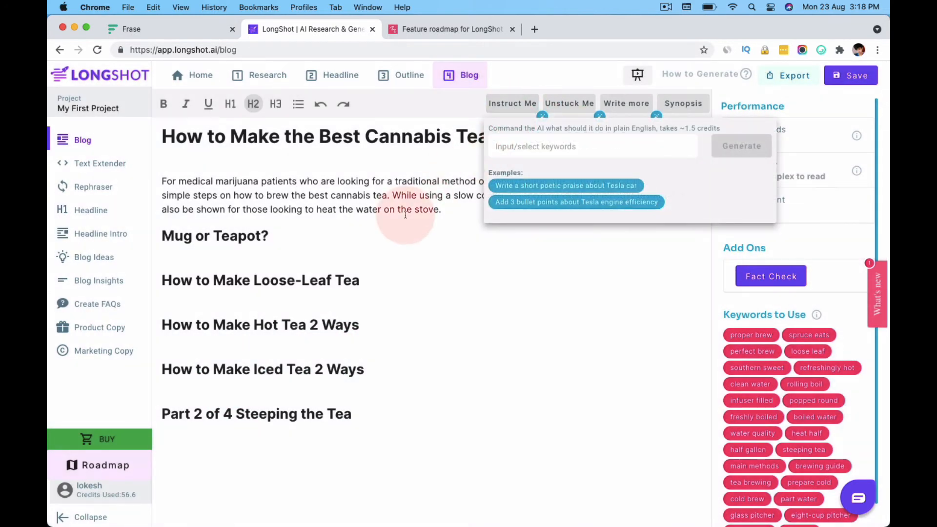
click(405, 215)
click(450, 210)
click(590, 108)
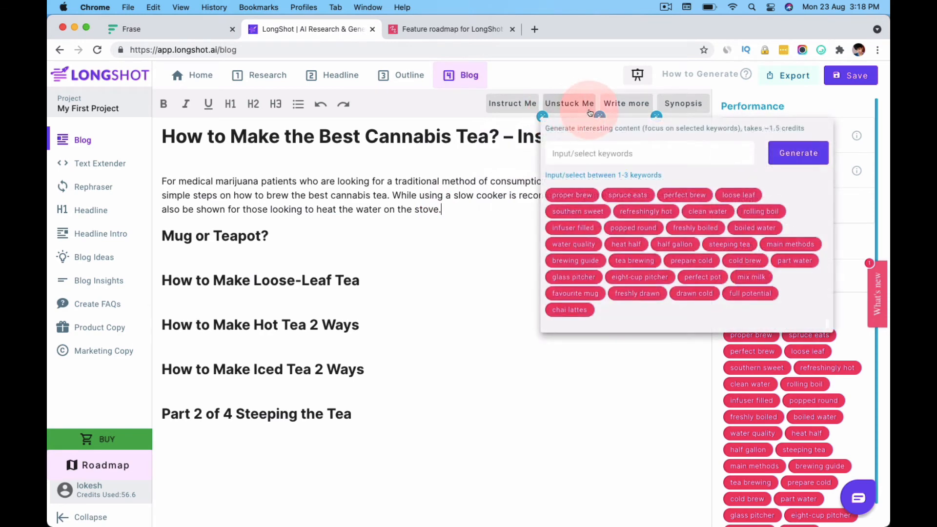
click(670, 106)
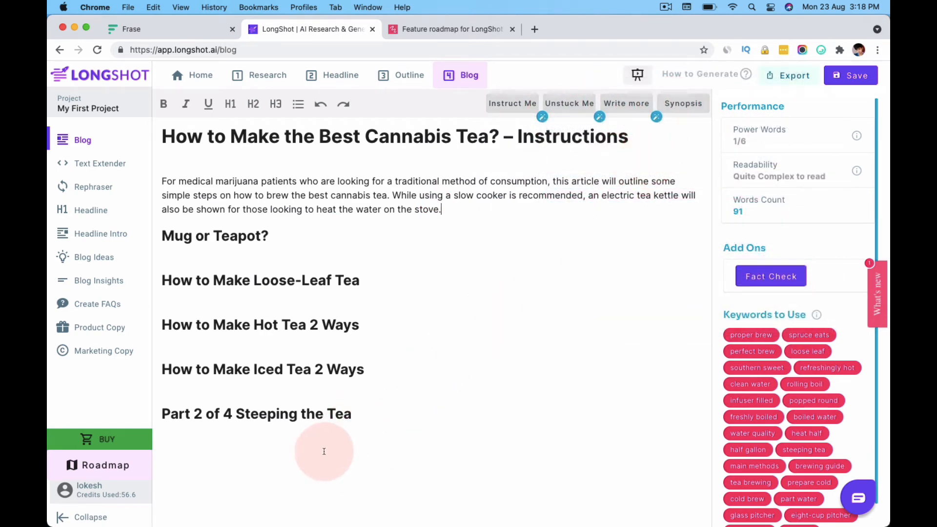
click(508, 104)
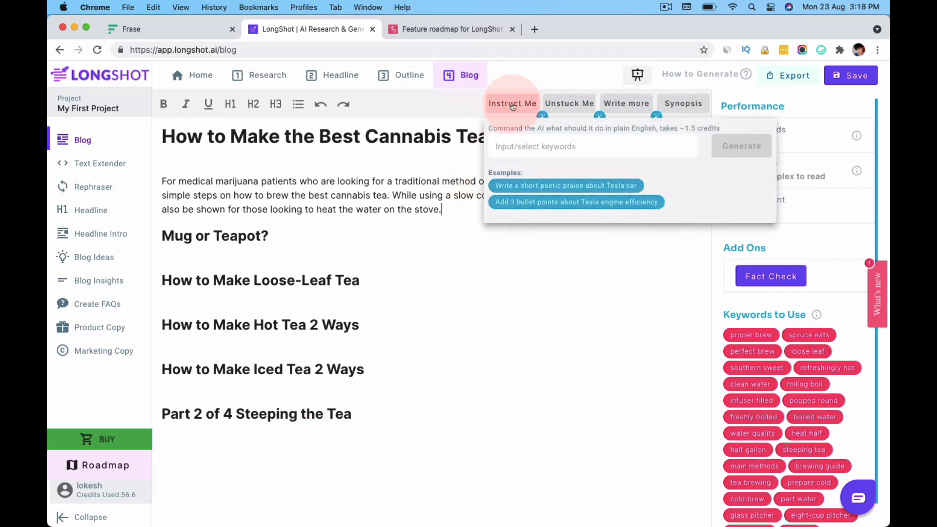
click(569, 104)
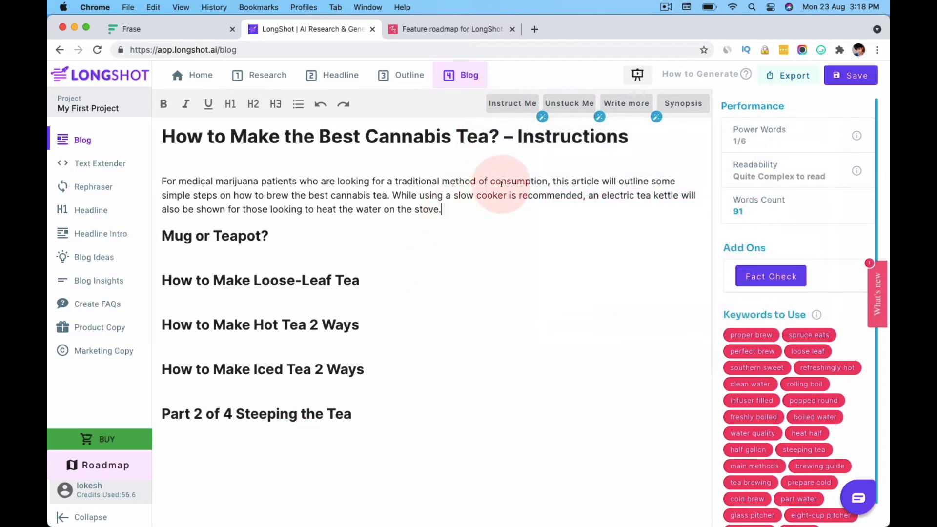
click(569, 104)
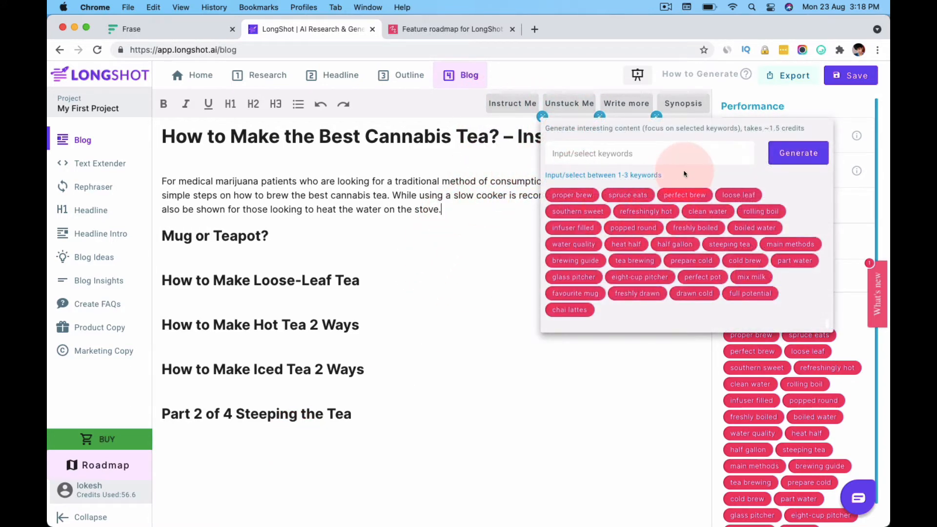
click(445, 202)
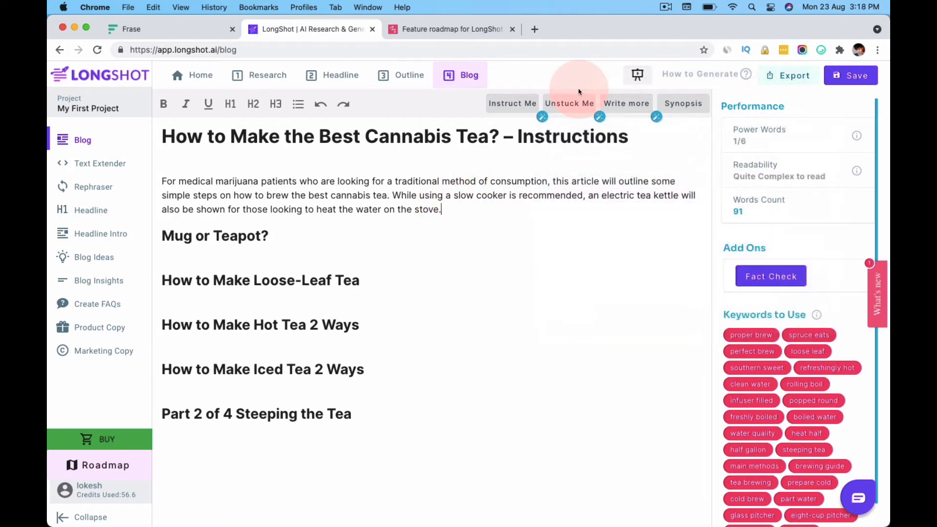
click(574, 103)
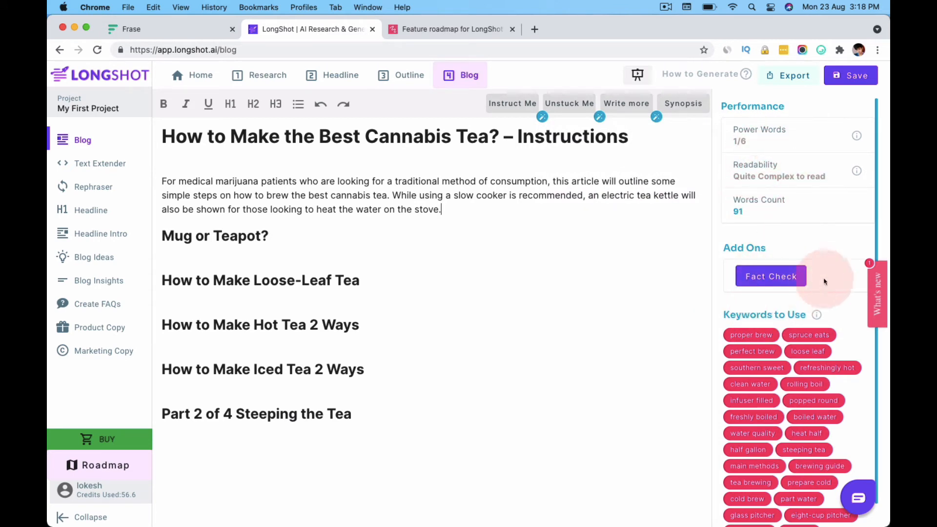
scroll(863, 415, down, 2)
scroll(863, 415, up, 2)
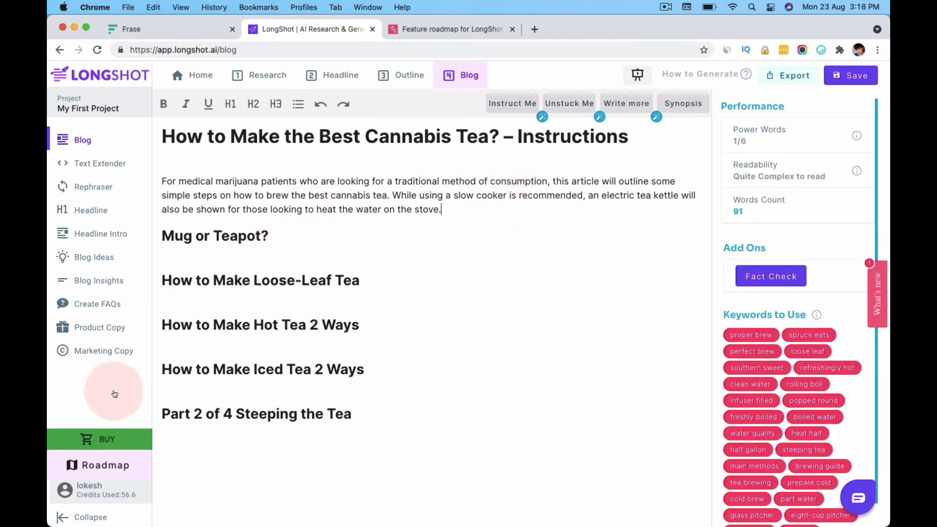
Switch to Frase and view its new template form with the AI Template type, closing it without creating a template.
click(151, 38)
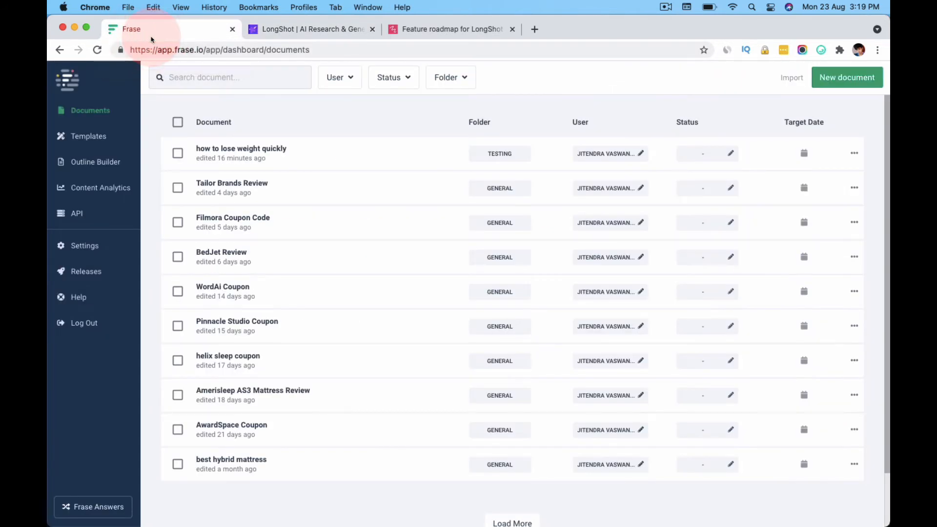
click(114, 143)
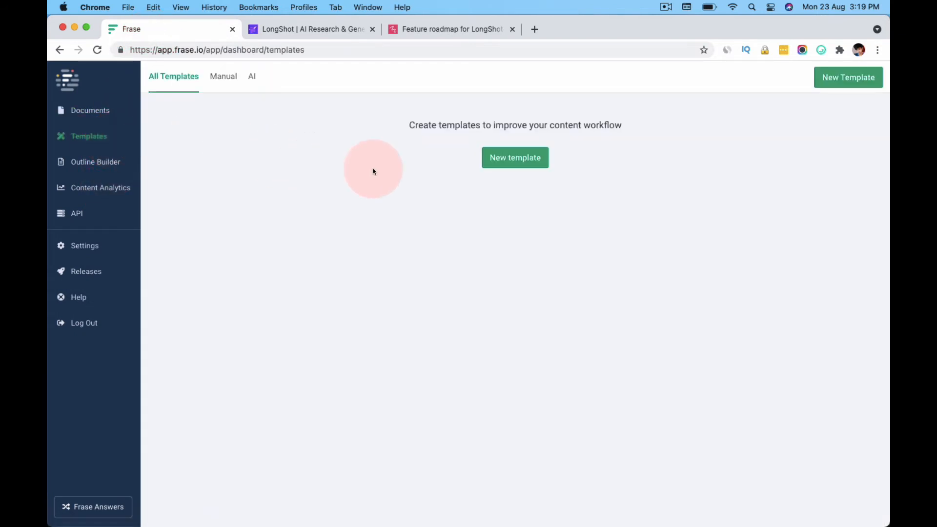
click(492, 167)
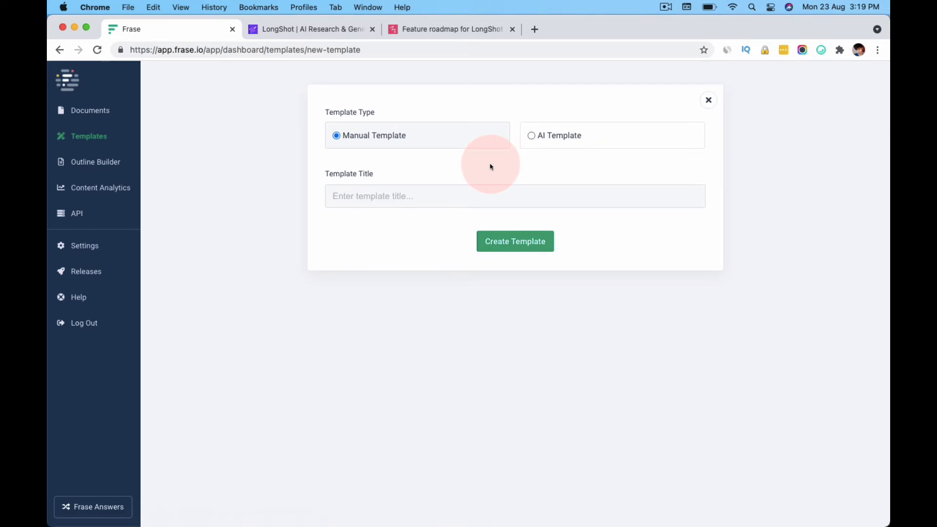
click(607, 134)
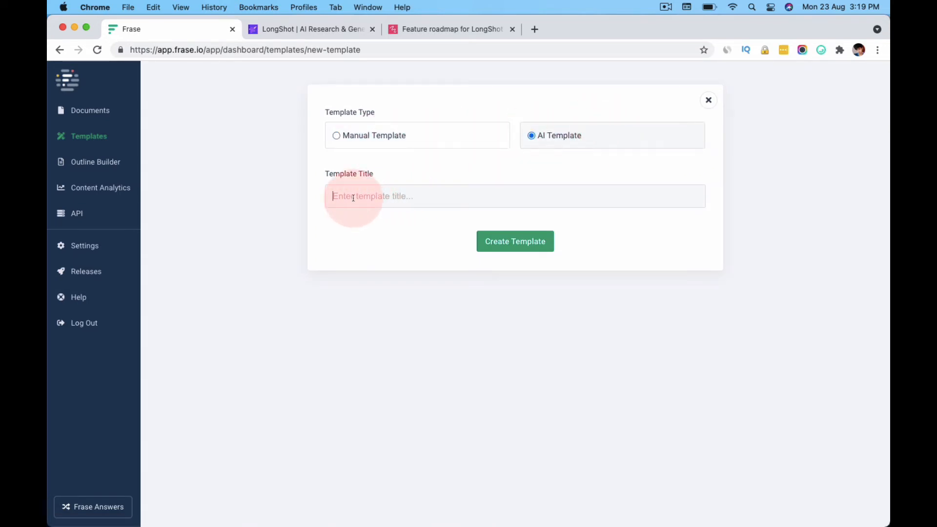
click(709, 106)
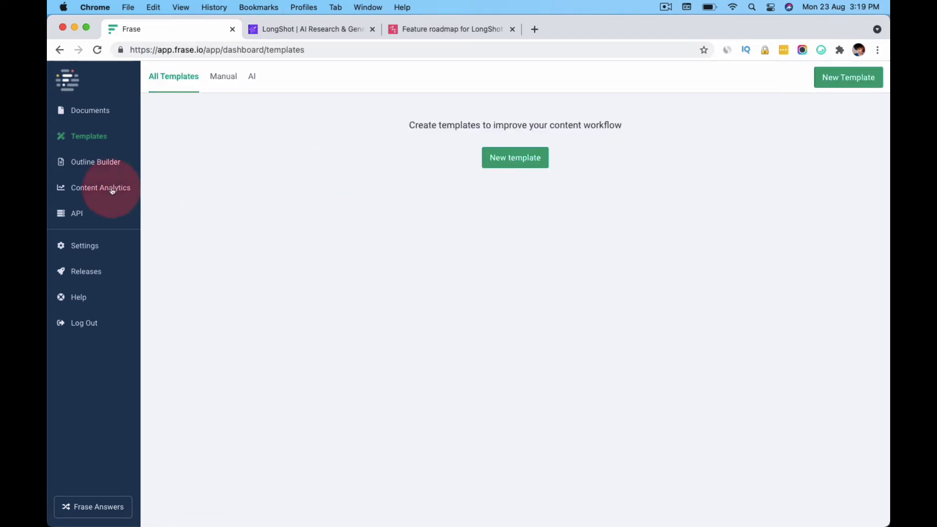
Create a new-content document in Frase for the target search query "how to make tea", saved to the Testing folder.
click(81, 116)
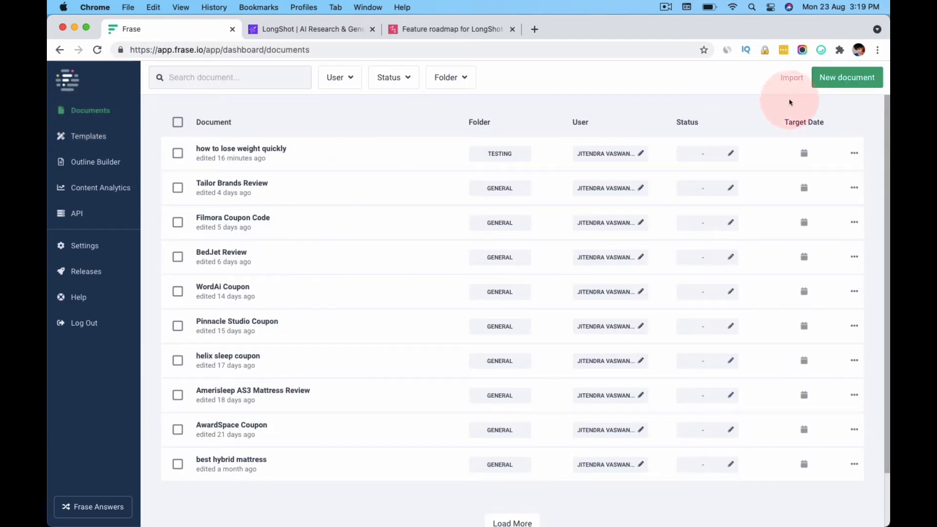
click(826, 77)
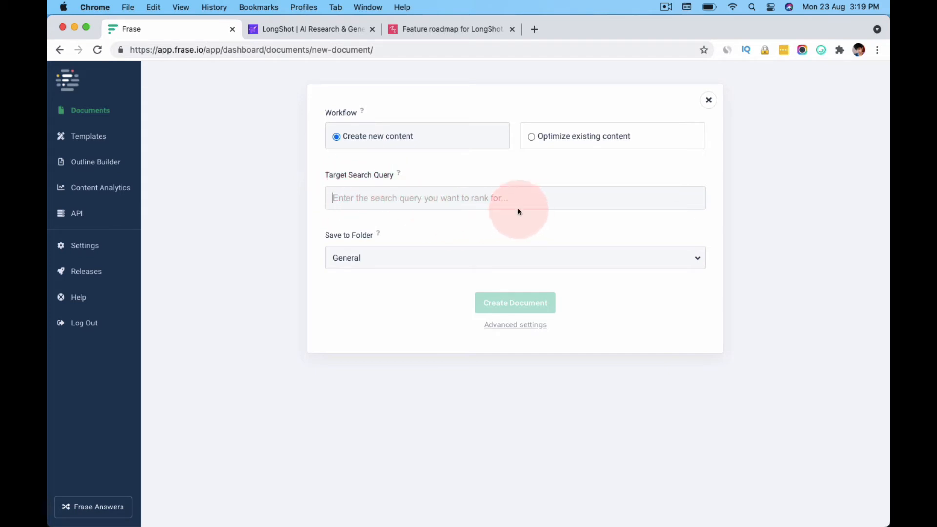
click(297, 41)
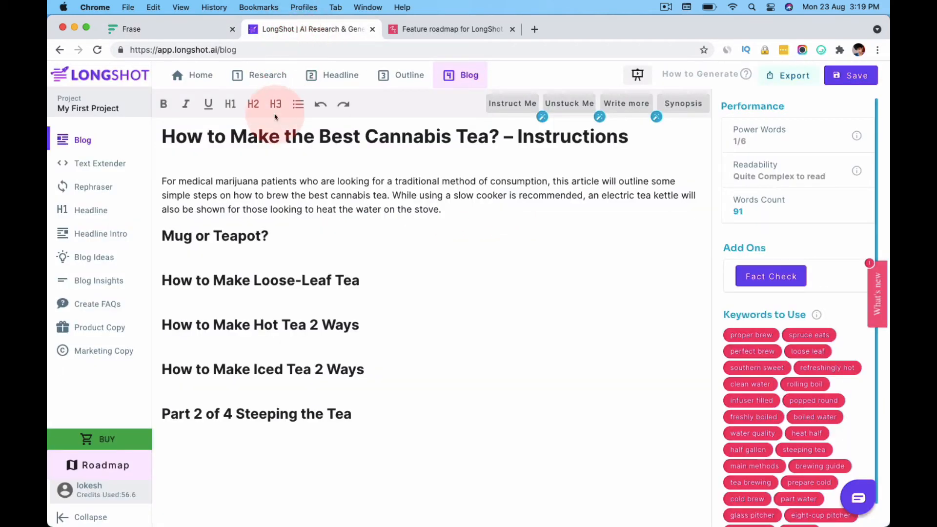
click(142, 29)
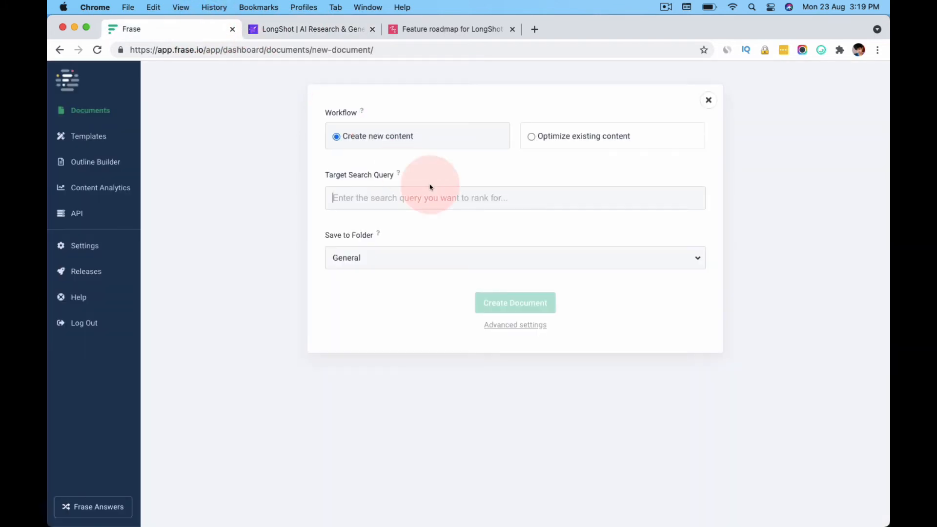
text(h)
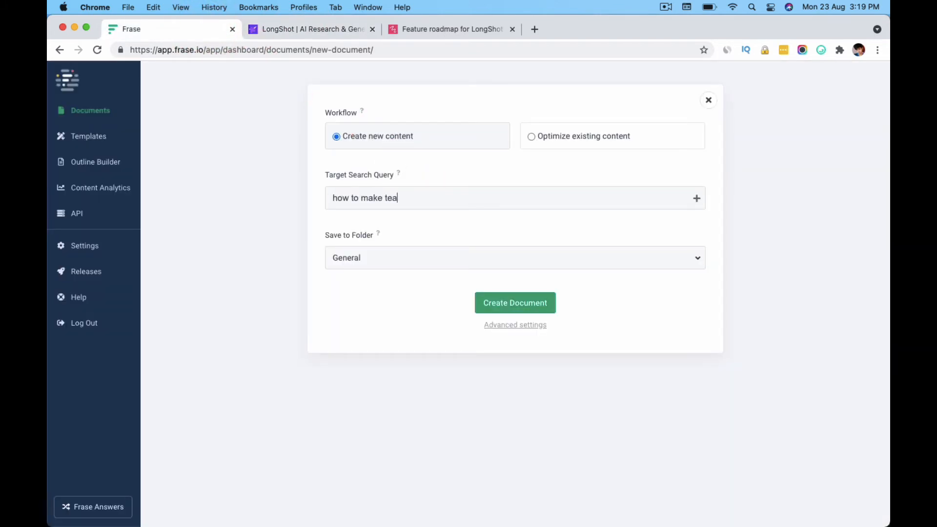
text(ow to make tea)
click(406, 264)
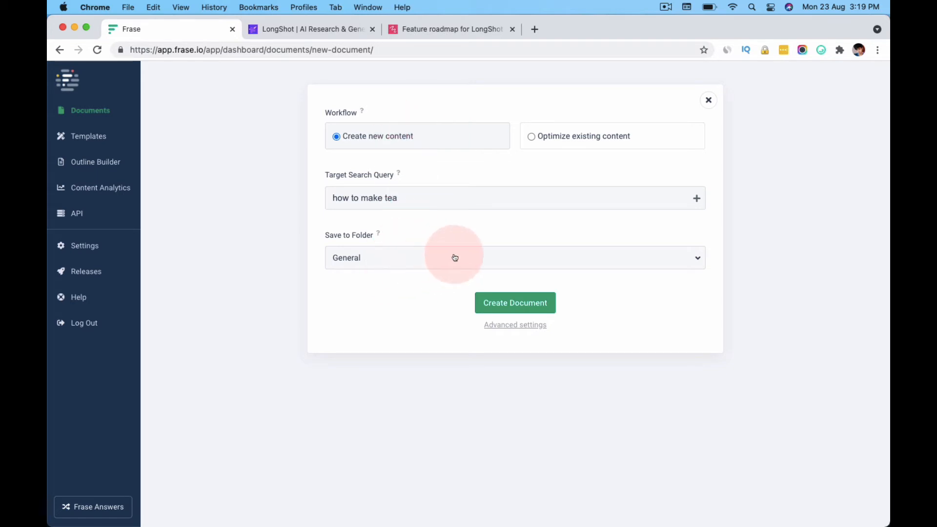
click(477, 254)
click(346, 276)
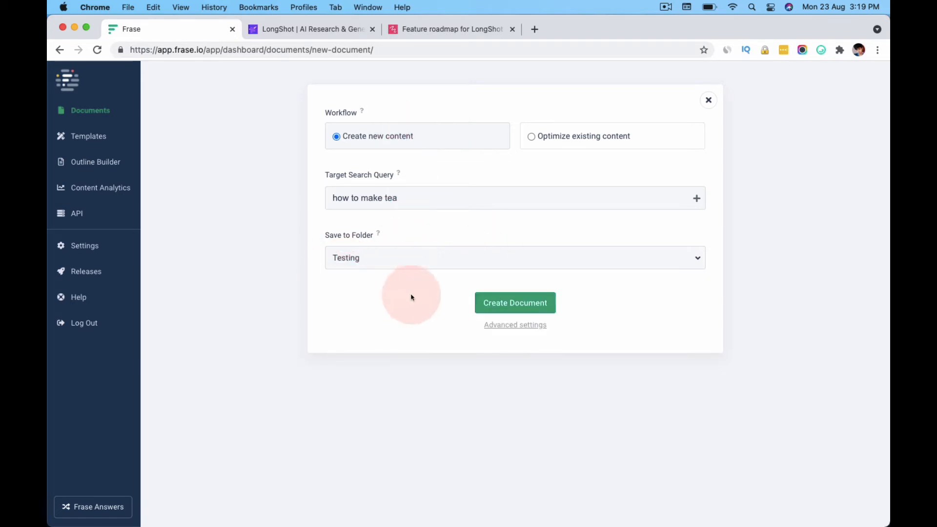
click(532, 304)
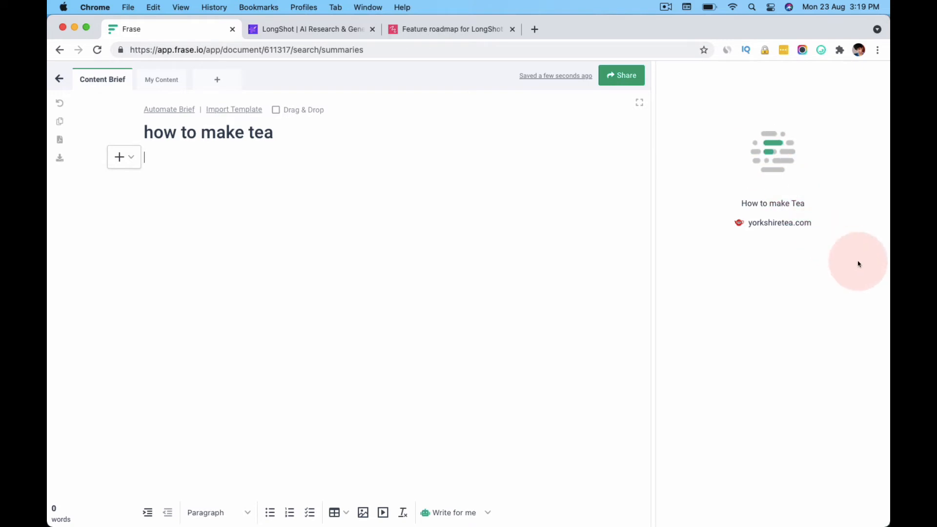
Open frase.io in a separate browser tab and view the Optimize existing content workflow of a new document.
right_click(214, 36)
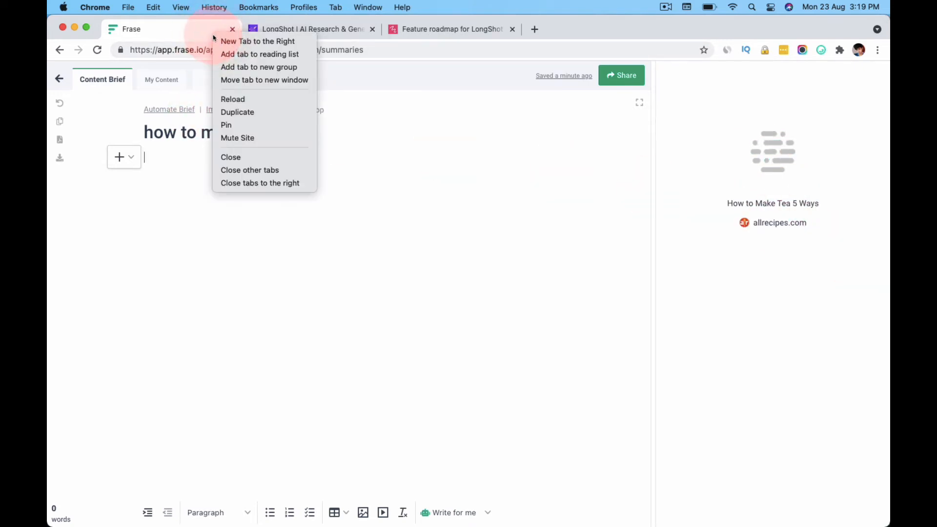
click(217, 41)
text(frase.io)
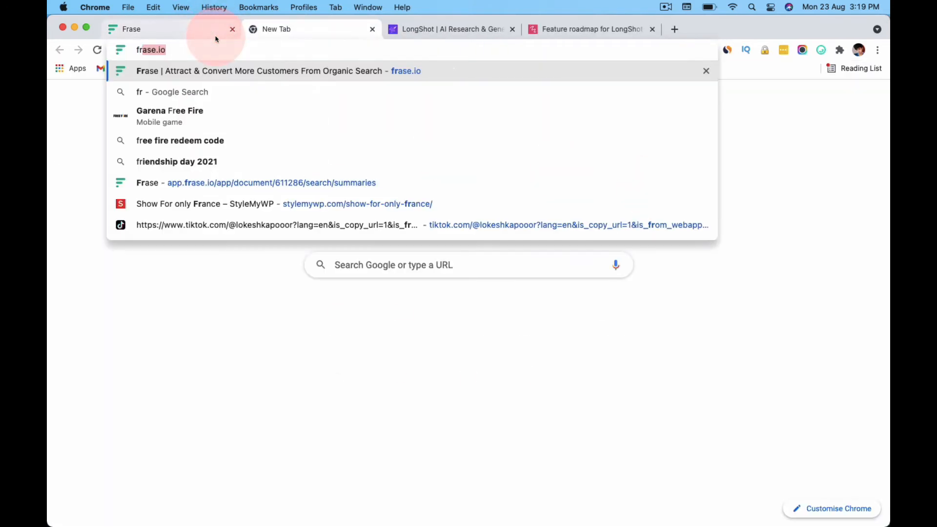
key(Return)
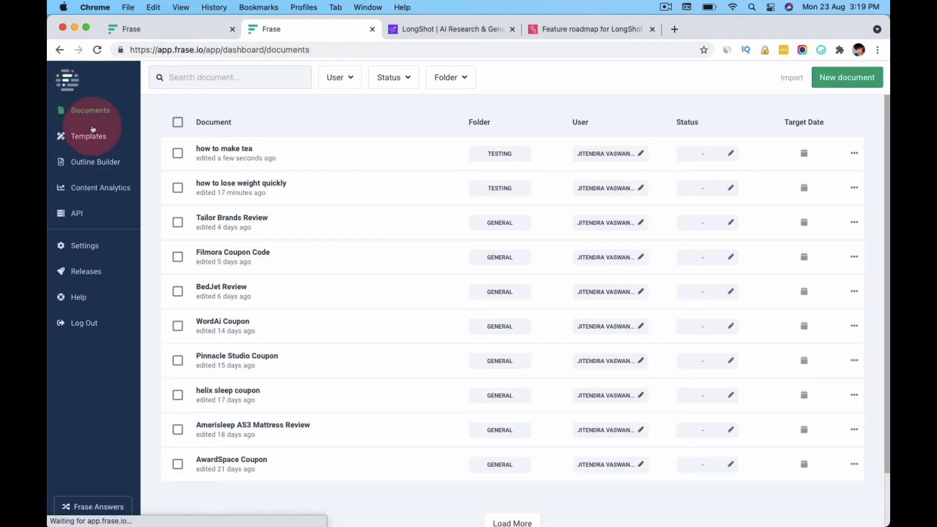
click(845, 76)
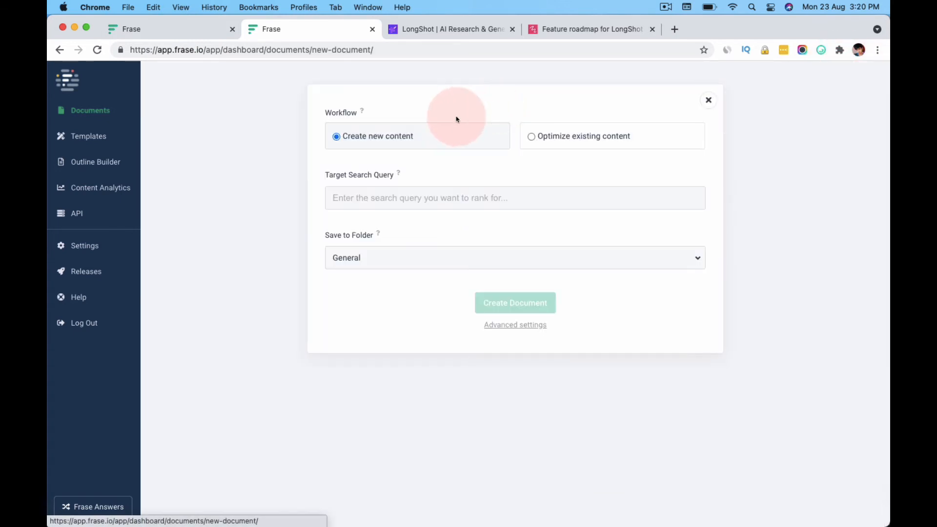
click(563, 141)
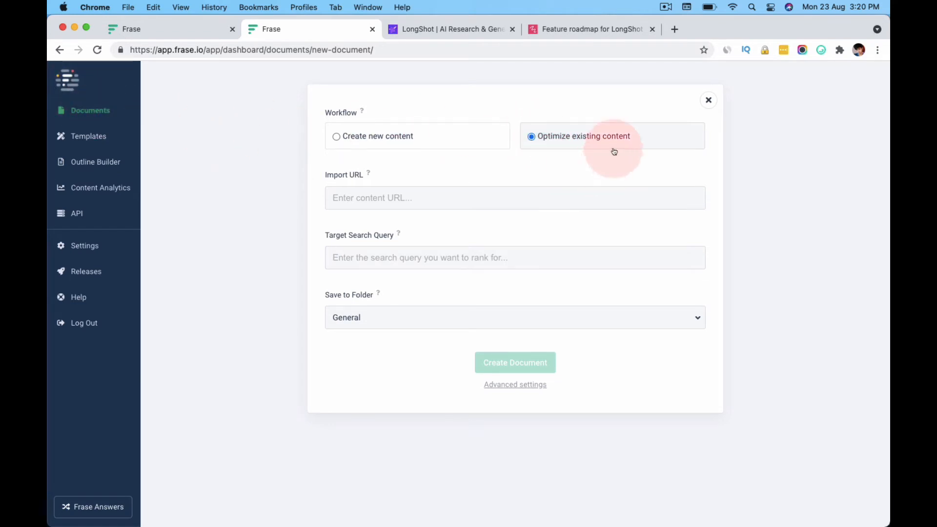
Return to the "how to make tea" document and review its suggested Long Tail topics under Topic Score.
click(198, 30)
click(763, 106)
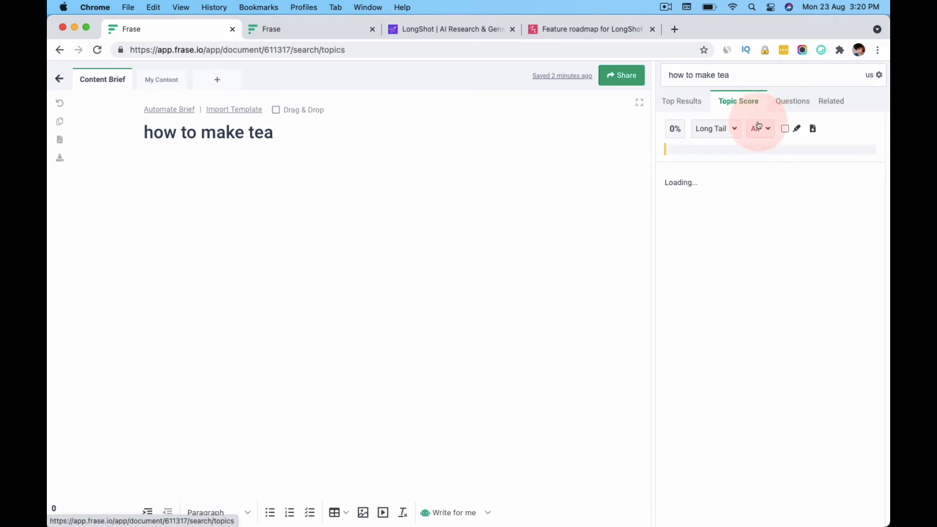
scroll(769, 298, down, 6)
scroll(796, 399, down, 6)
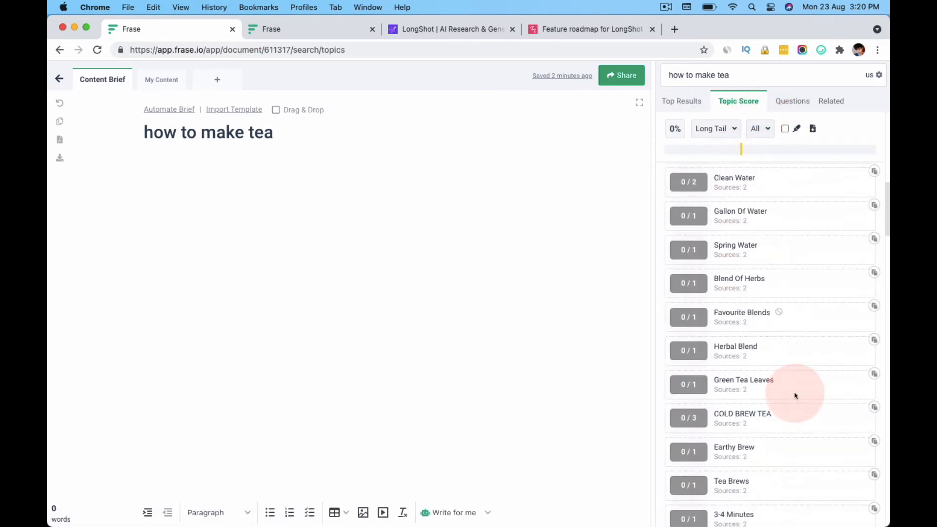
scroll(795, 395, up, 9)
scroll(795, 392, up, 5)
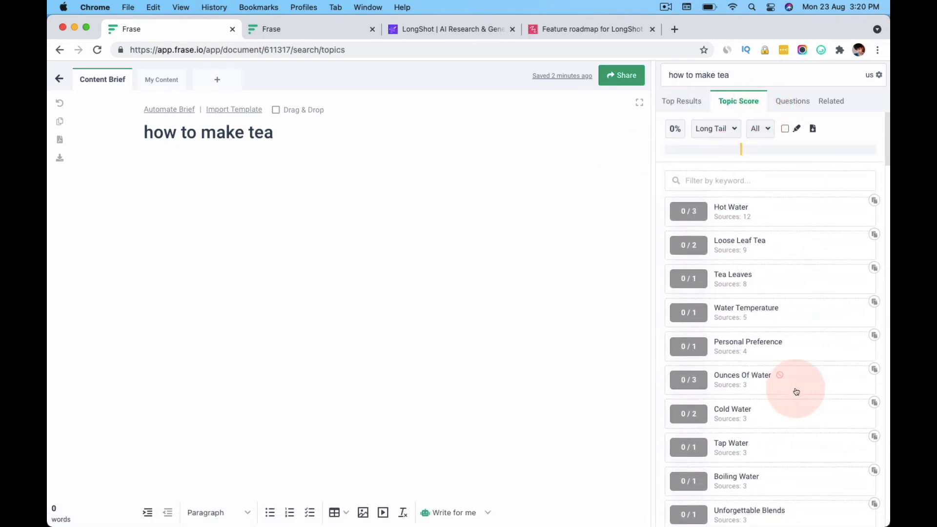
scroll(798, 441, down, 8)
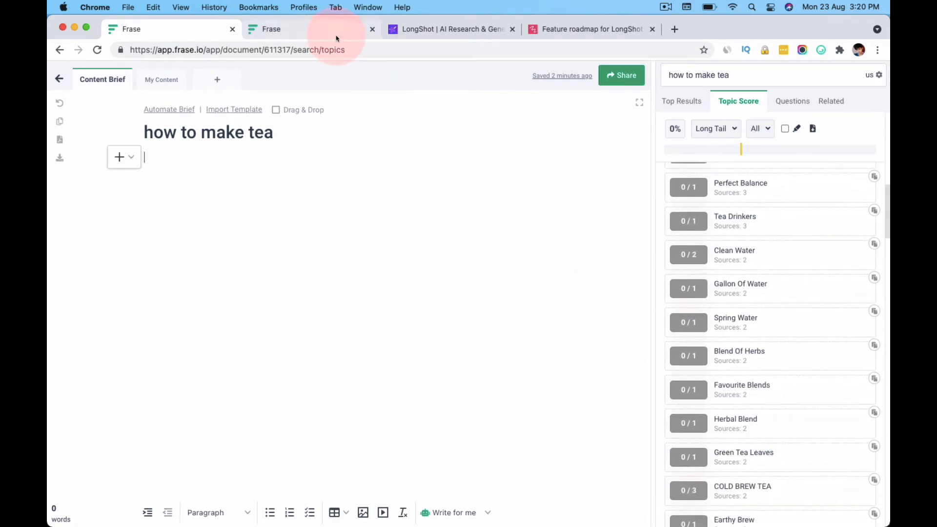
click(322, 29)
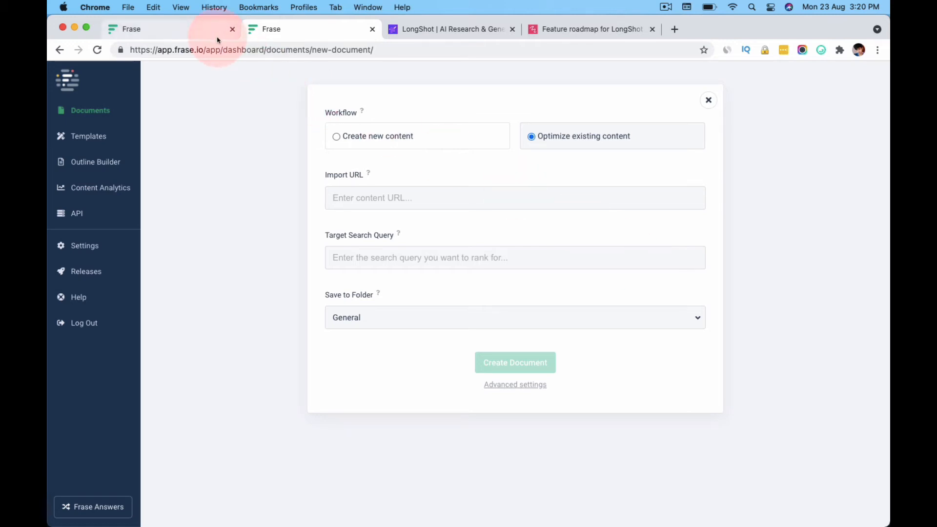
click(198, 33)
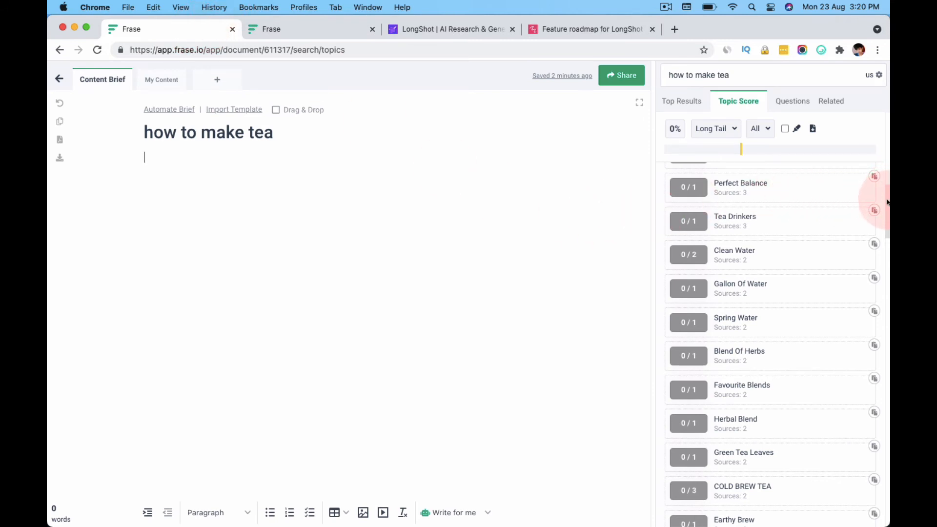
drag(887, 202, 888, 124)
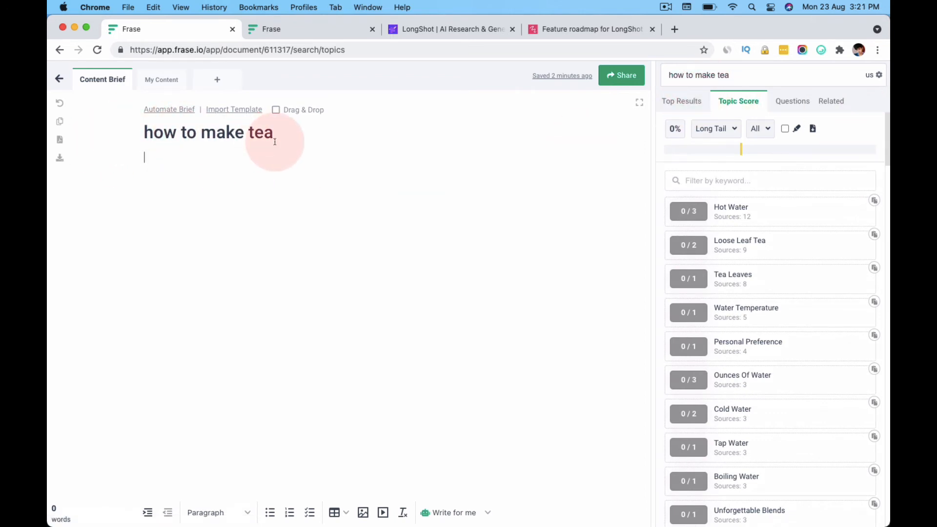
Search Frase's Outline Builder in the second browser tab for the document's title keyword, "how to make tea".
drag(145, 133, 318, 132)
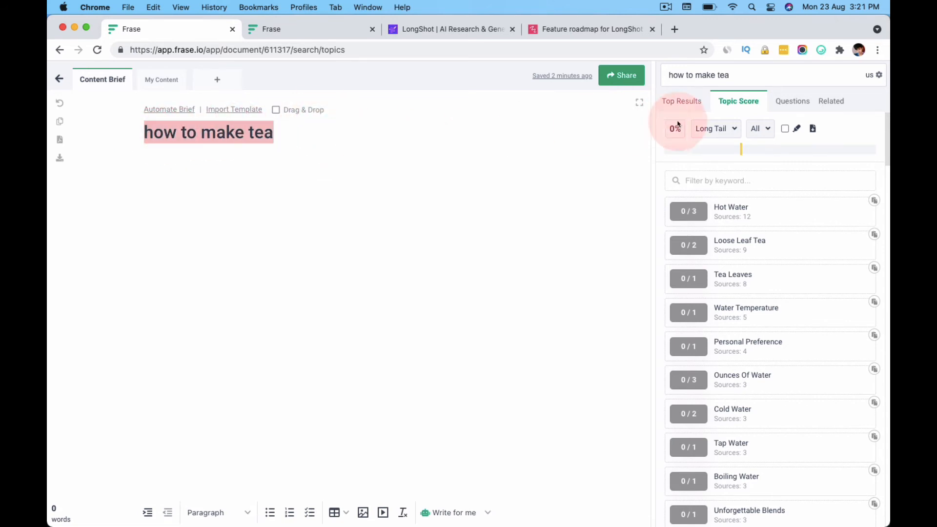
key(Return)
click(262, 29)
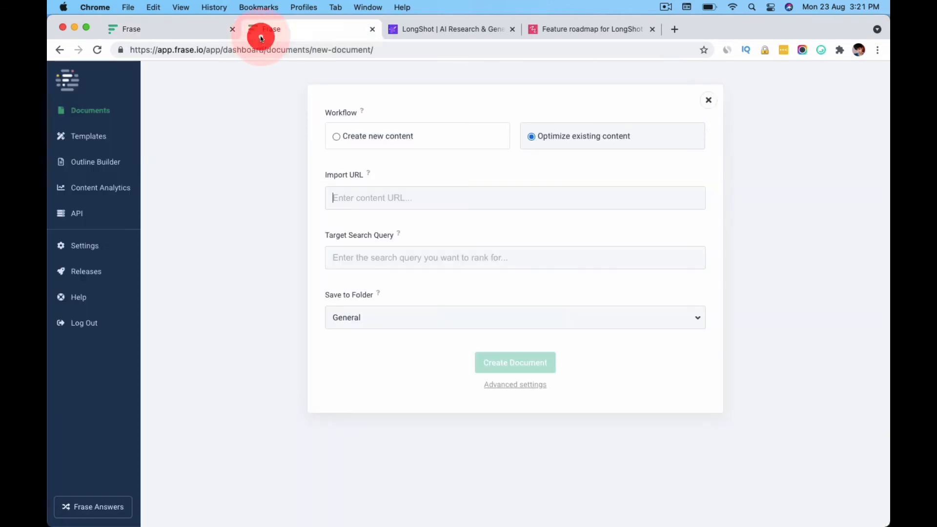
click(110, 167)
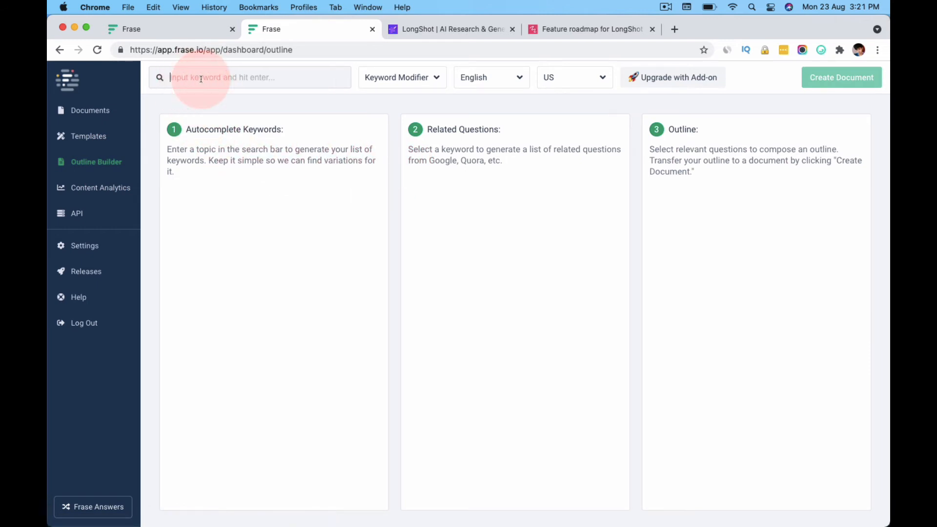
click(184, 28)
triple_click(216, 134)
key(super+c)
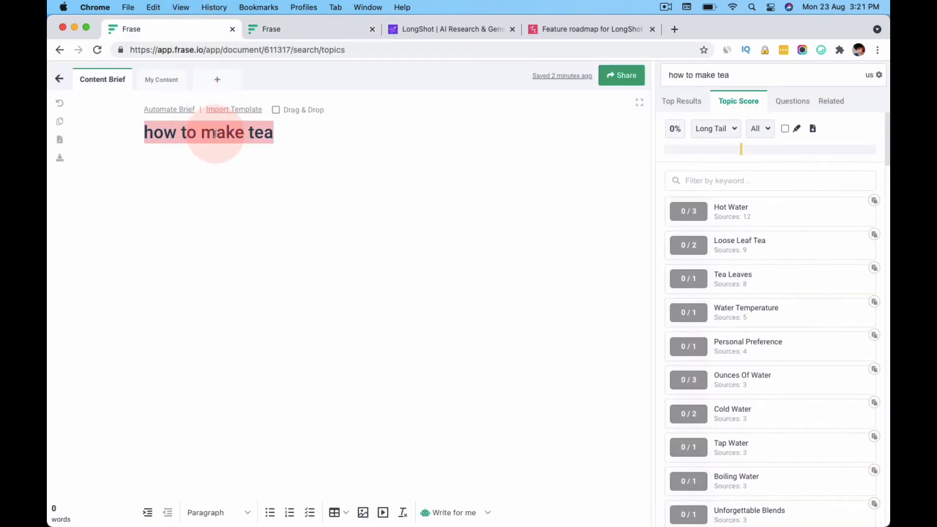
click(282, 37)
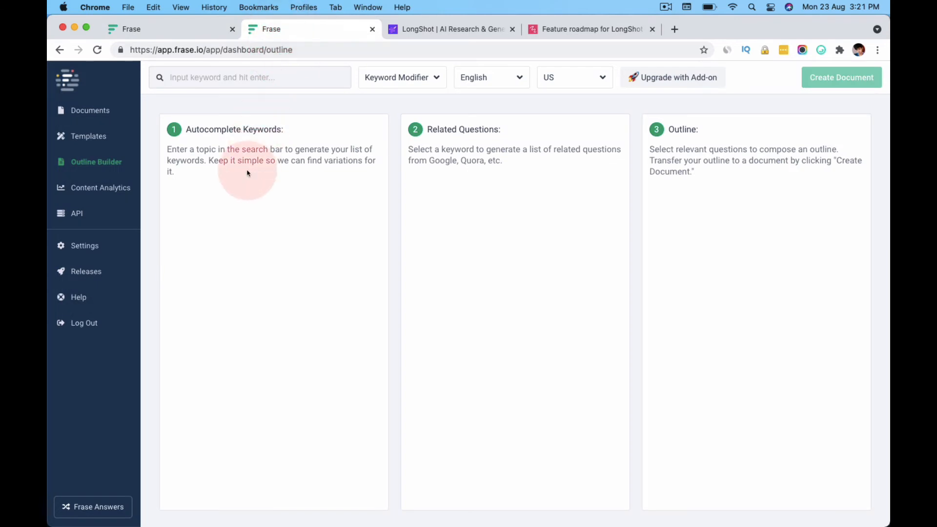
click(248, 85)
key(super+v)
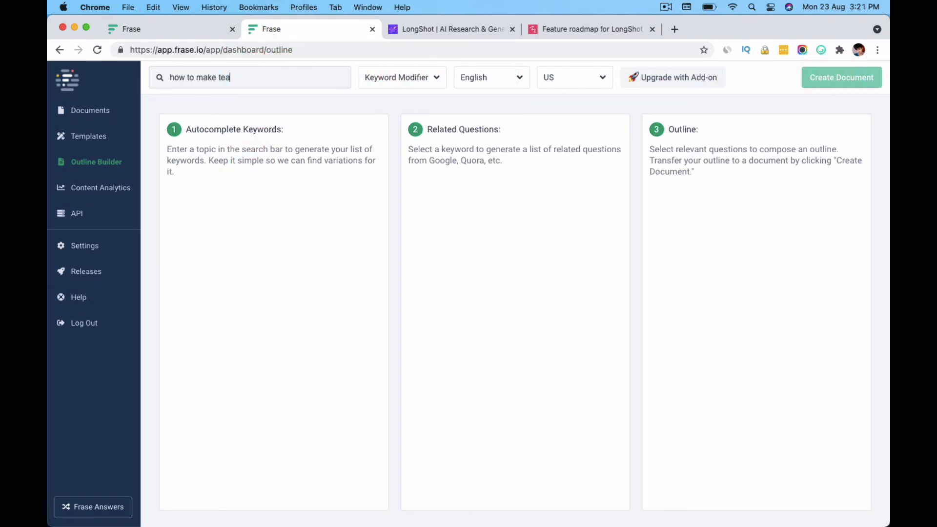
key(Return)
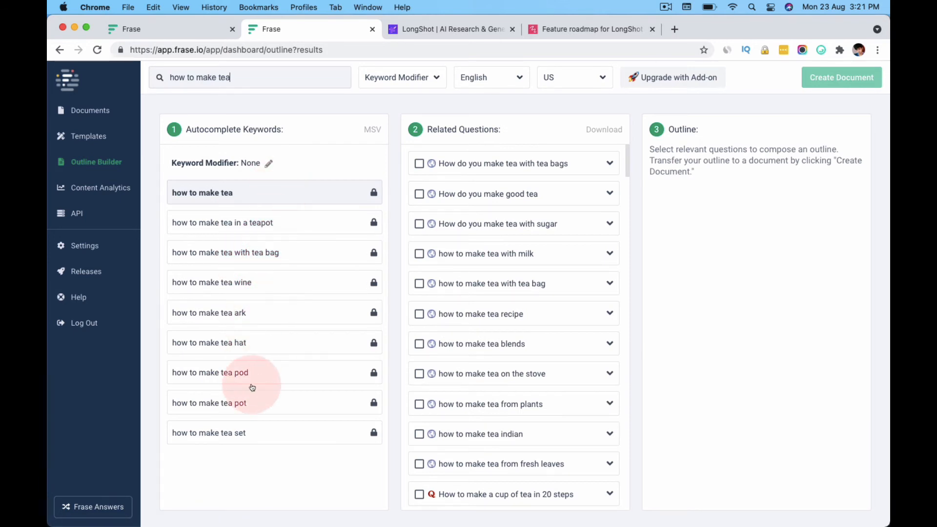
Add the related questions on making tea with milk, with tea bag, tea recipe and tea blends to the "how to make tea" outline.
click(241, 193)
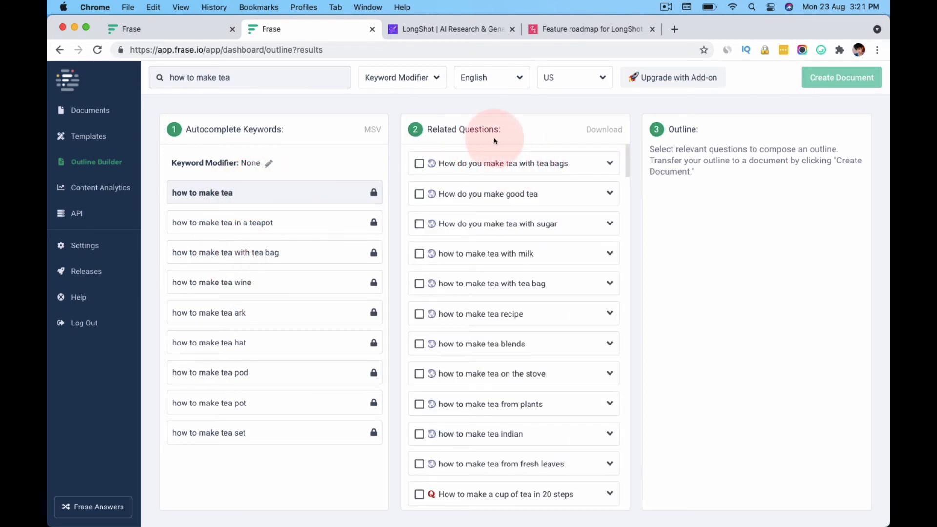
scroll(535, 239, down, 1)
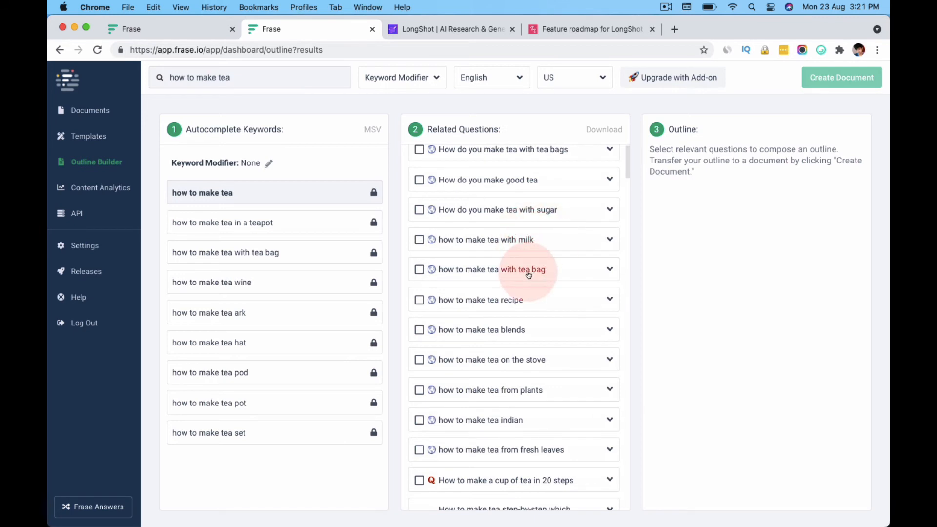
click(419, 240)
click(418, 269)
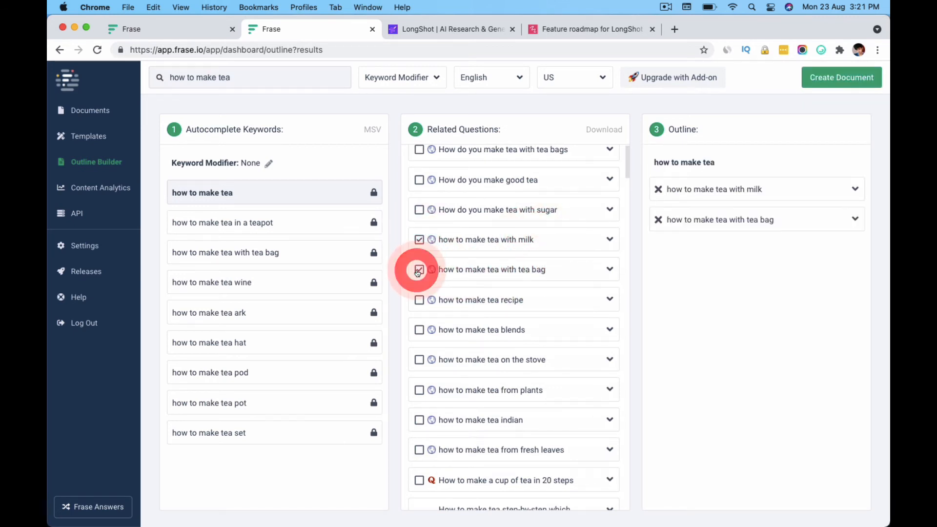
click(419, 300)
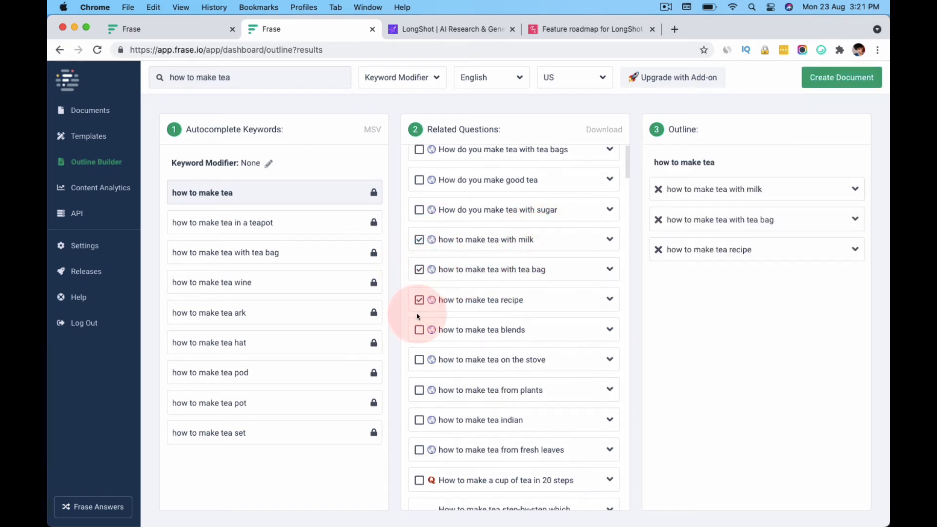
click(419, 329)
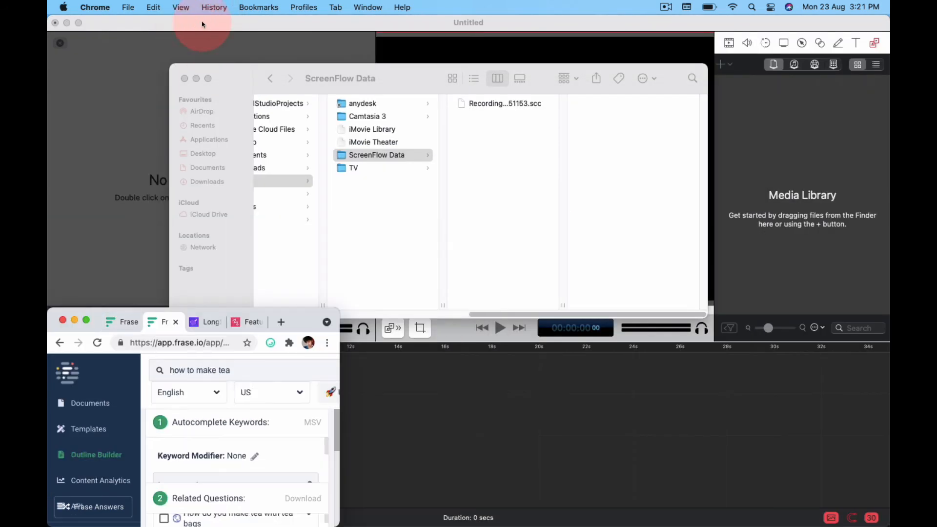
double_click(298, 314)
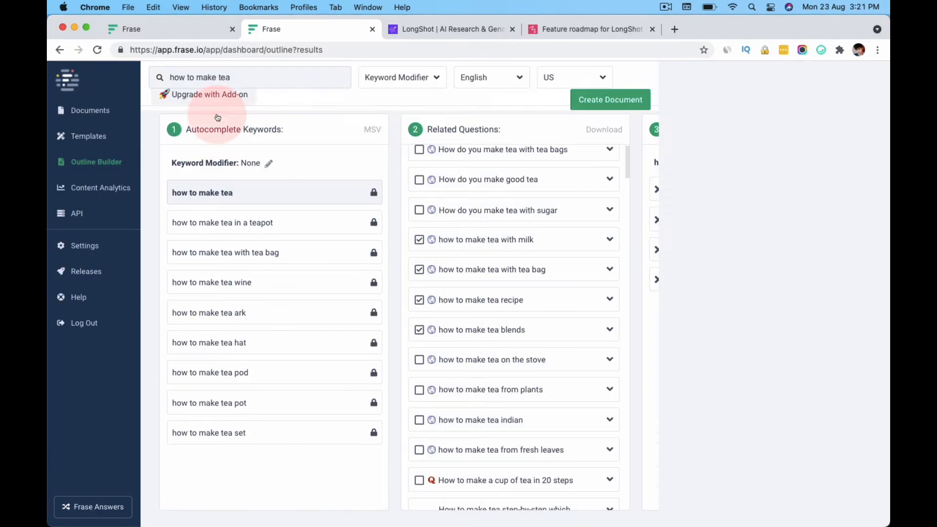
Go back to the "how to make tea" document and examine the usage counts and sources of its topic keywords.
click(199, 27)
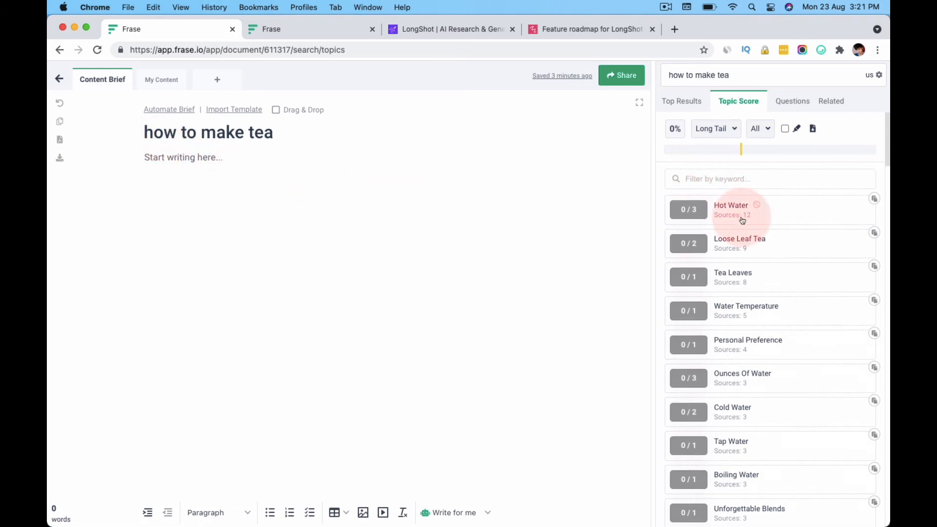
scroll(740, 221, down, 3)
scroll(775, 246, up, 3)
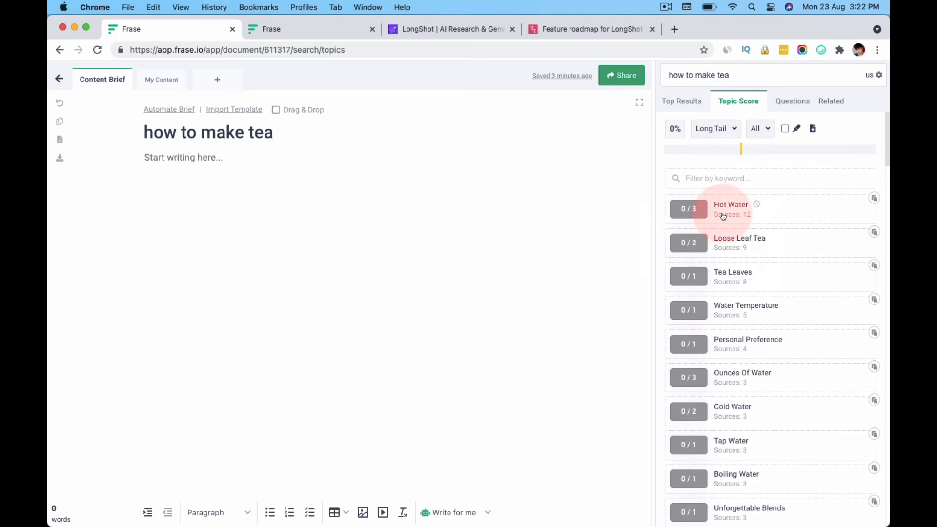
mouse_move(705, 215)
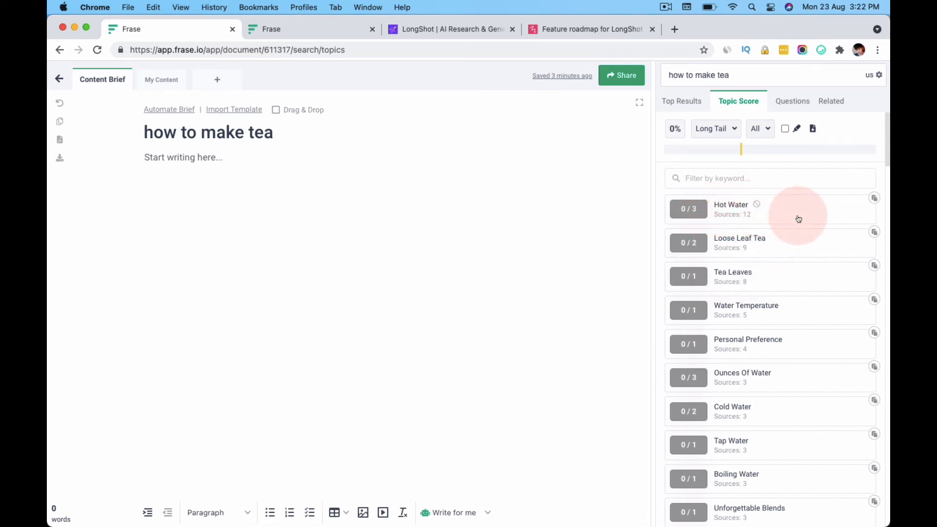
scroll(759, 285, down, 1)
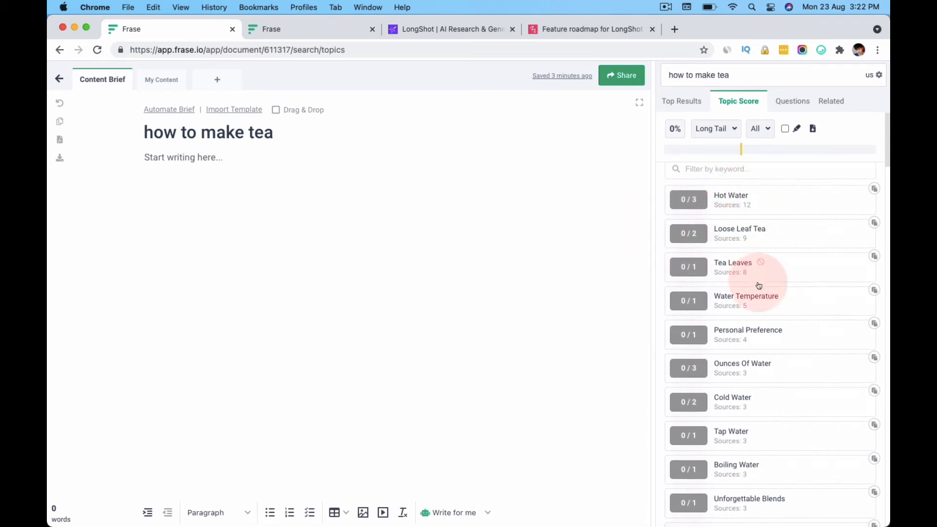
scroll(759, 285, down, 10)
scroll(759, 273, up, 8)
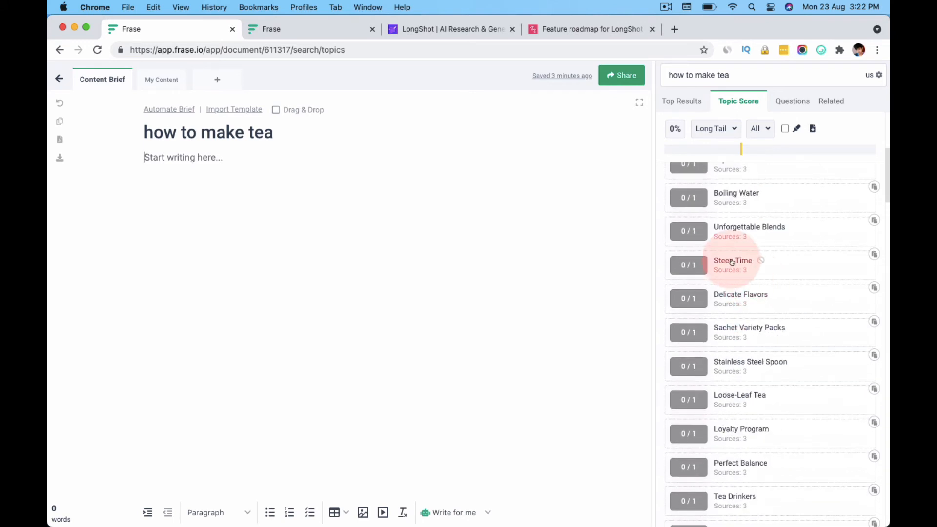
scroll(780, 273, up, 2)
scroll(759, 253, up, 8)
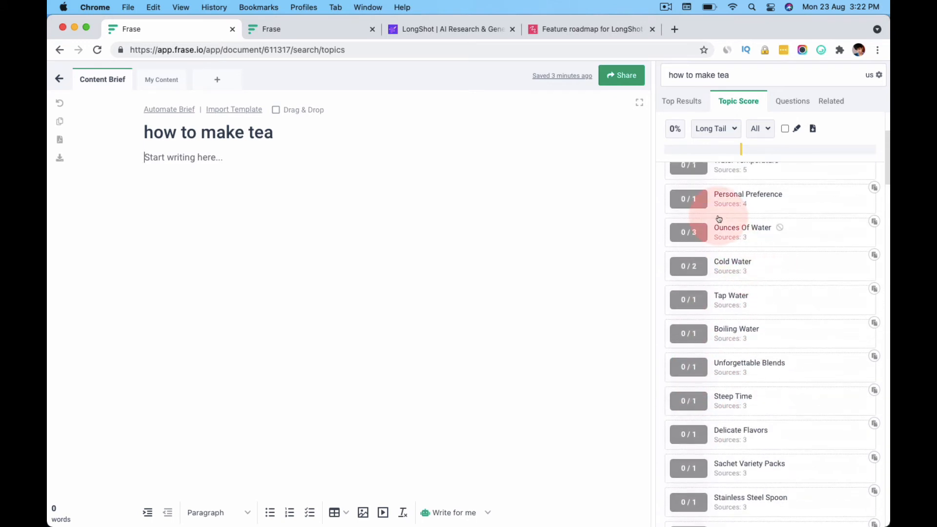
mouse_move(692, 264)
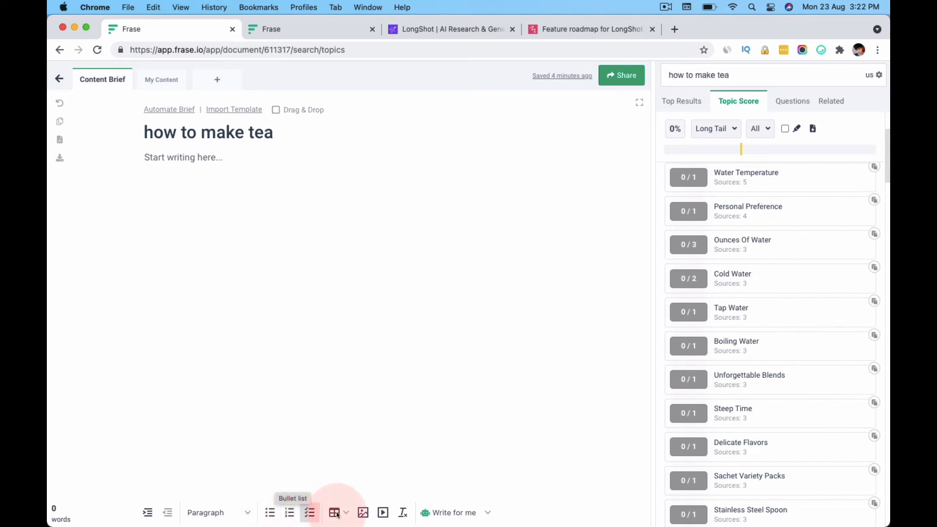
Set the AI writer's output length to 110 characters in the Frase AI Controls and close them without generating text.
click(466, 513)
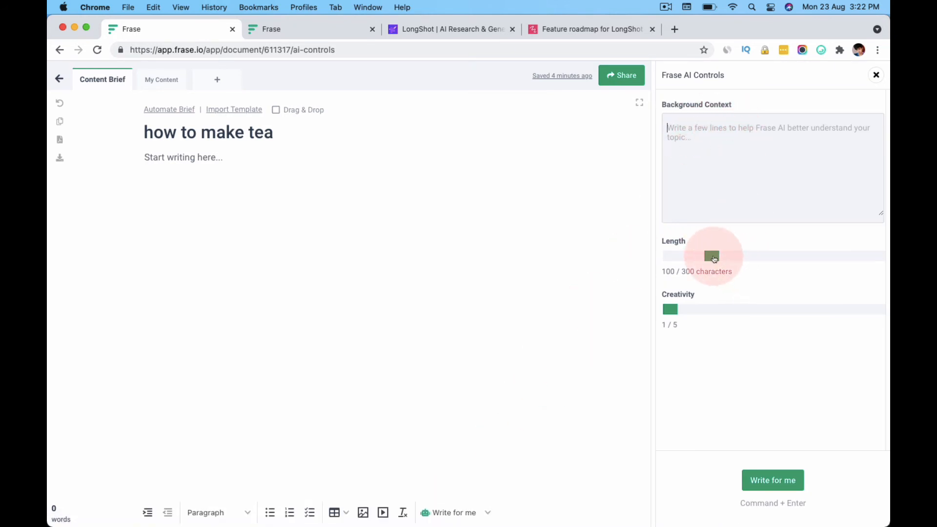
mouse_move(712, 256)
mouse_down()
mouse_move(685, 260)
mouse_move(720, 257)
mouse_up()
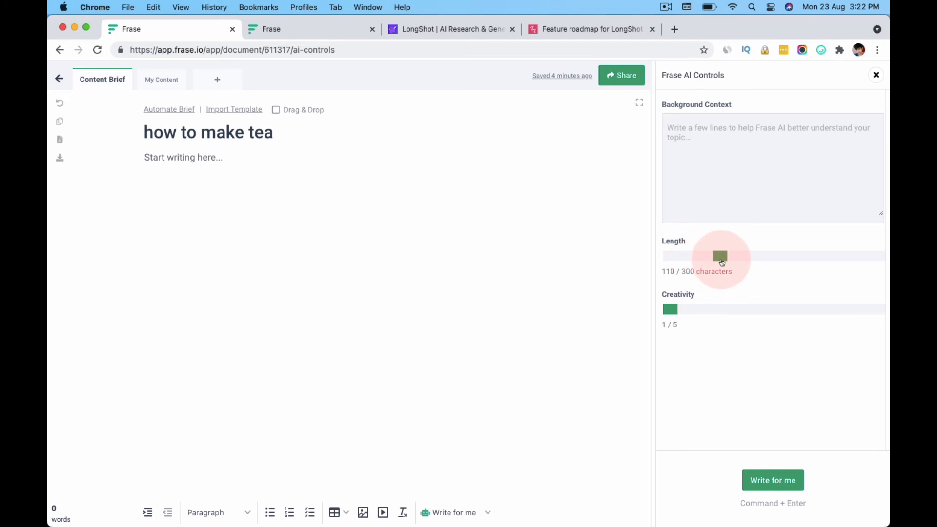
click(683, 311)
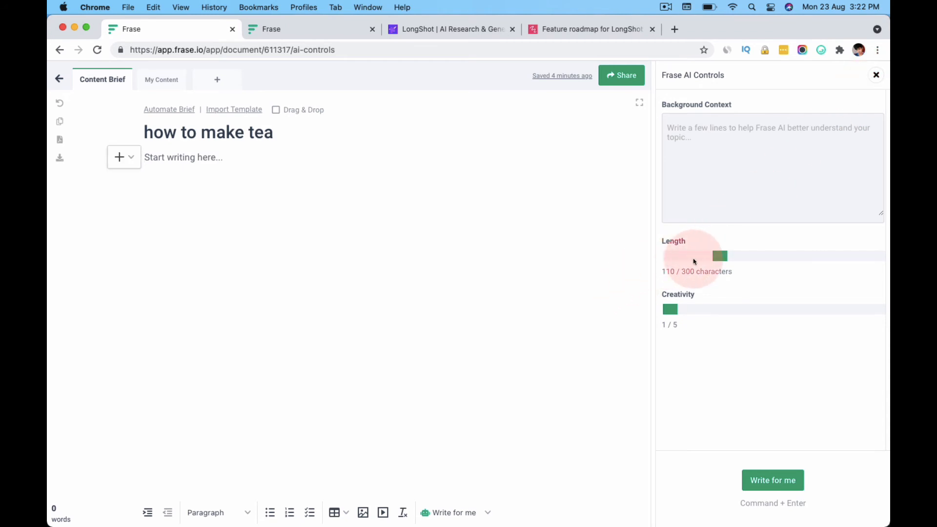
click(868, 79)
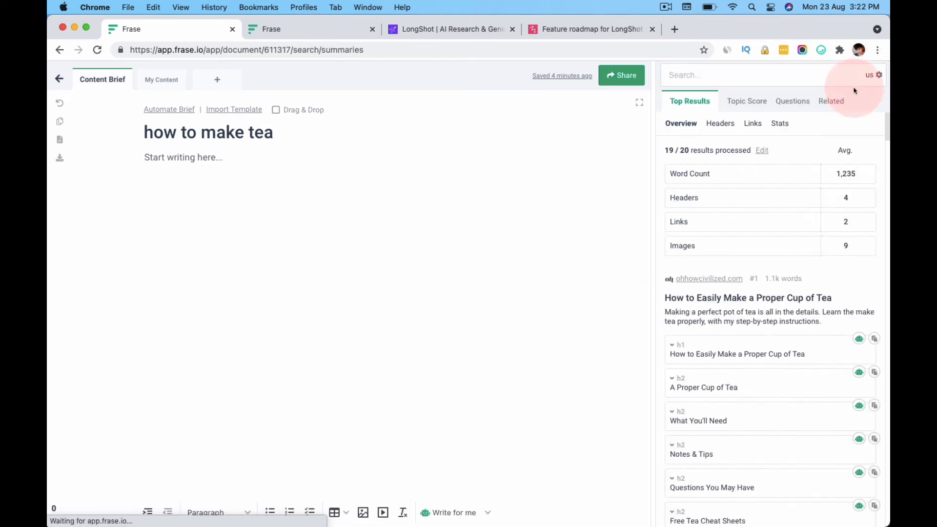
Examine the headers, links and stats gathered from the top search results for "how to make tea".
click(619, 209)
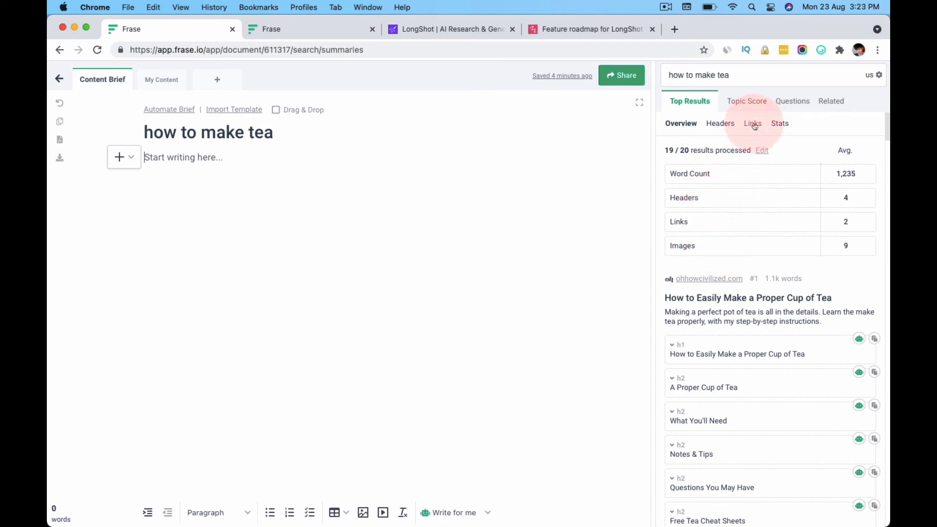
click(728, 127)
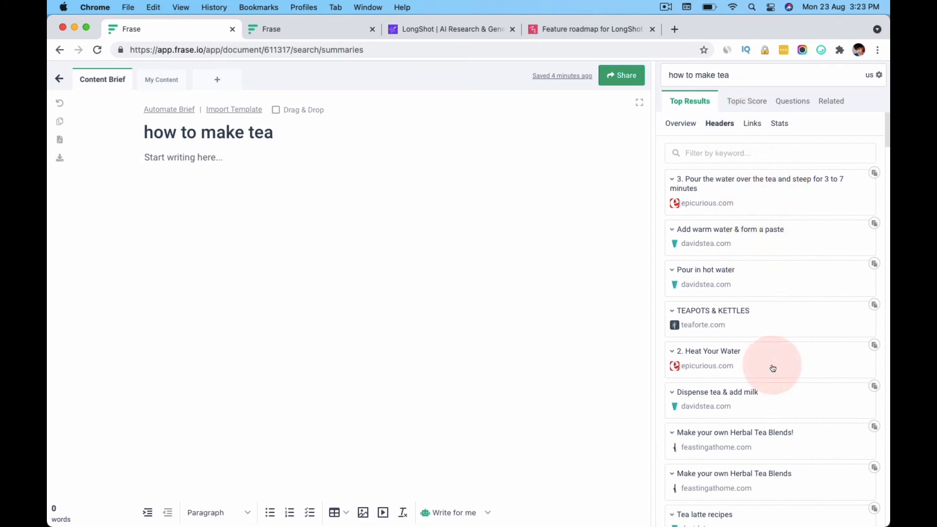
click(756, 128)
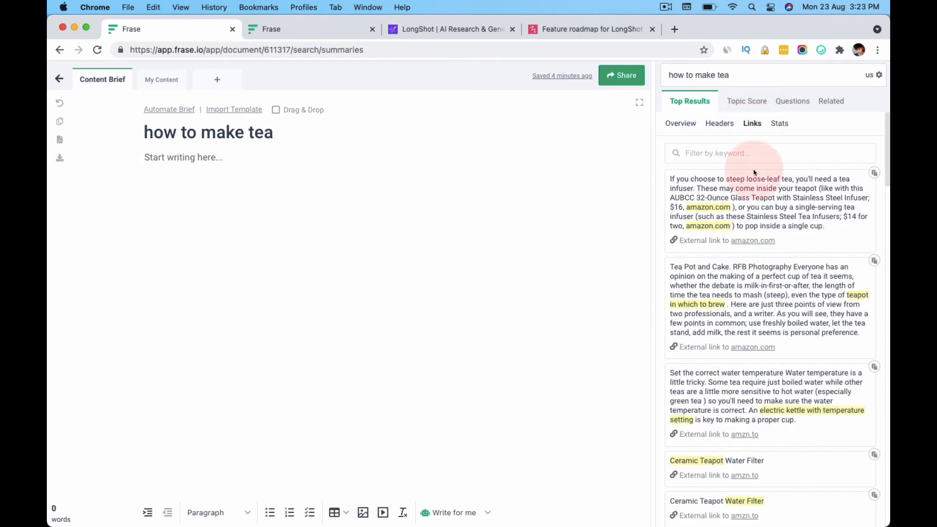
click(778, 123)
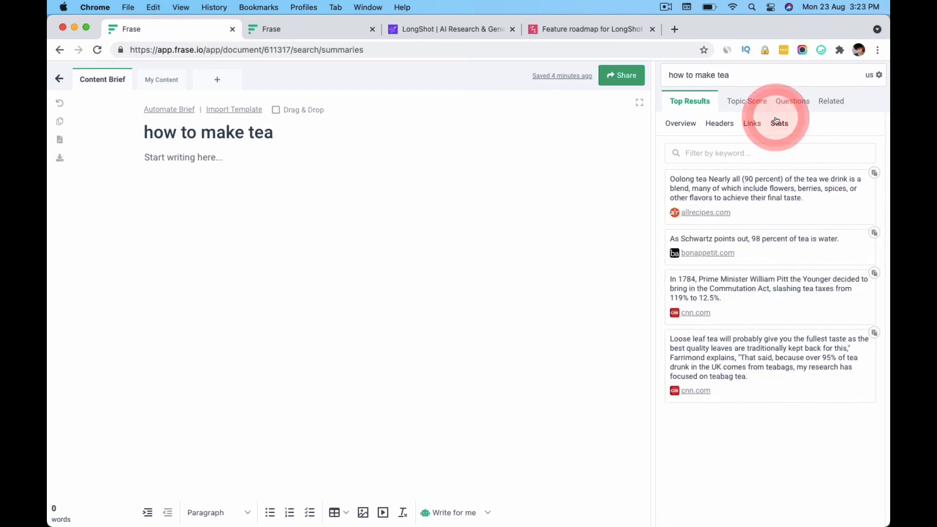
Examine the long-tail topic keywords, usage counts and sources in the Topic Score for "how to make tea".
click(745, 100)
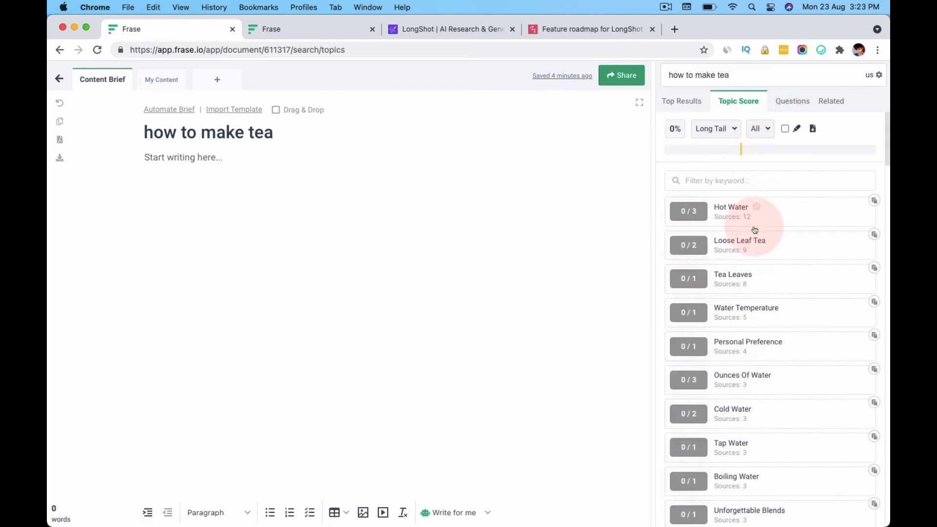
scroll(757, 293, down, 8)
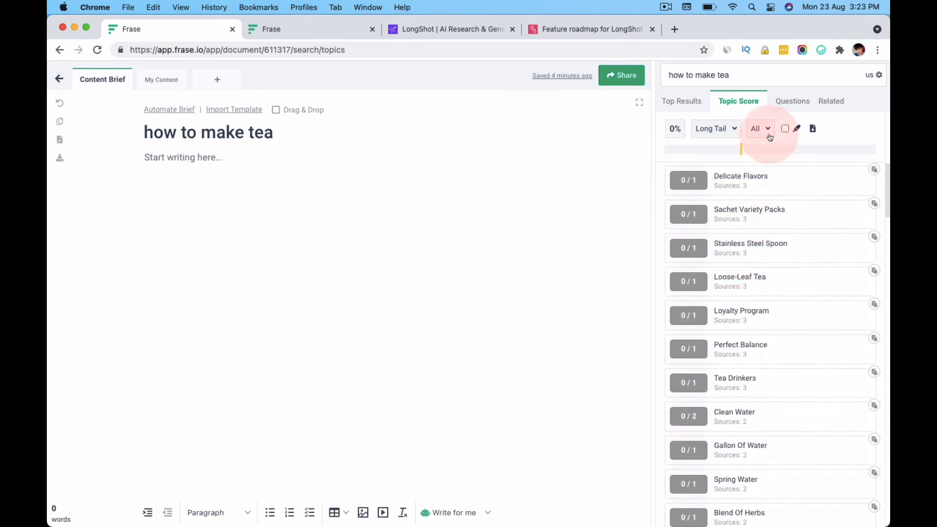
scroll(753, 402, down, 12)
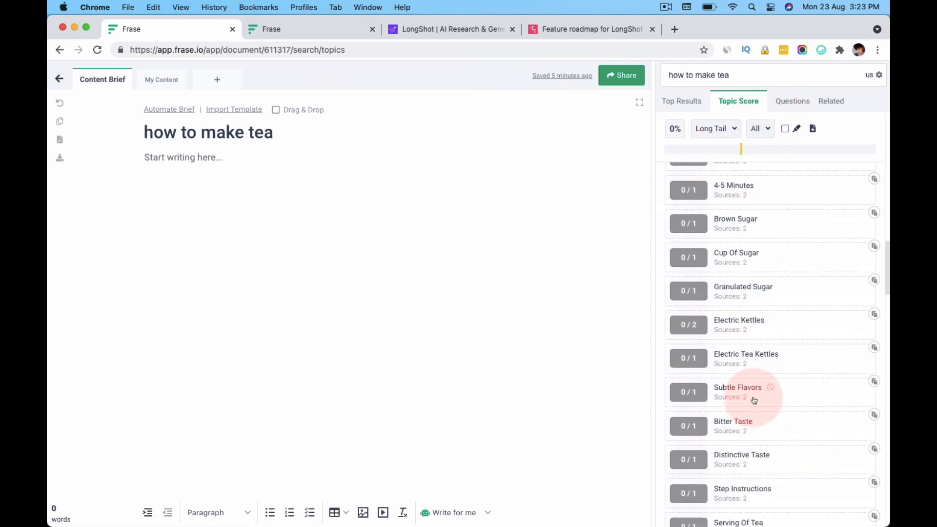
scroll(754, 401, up, 16)
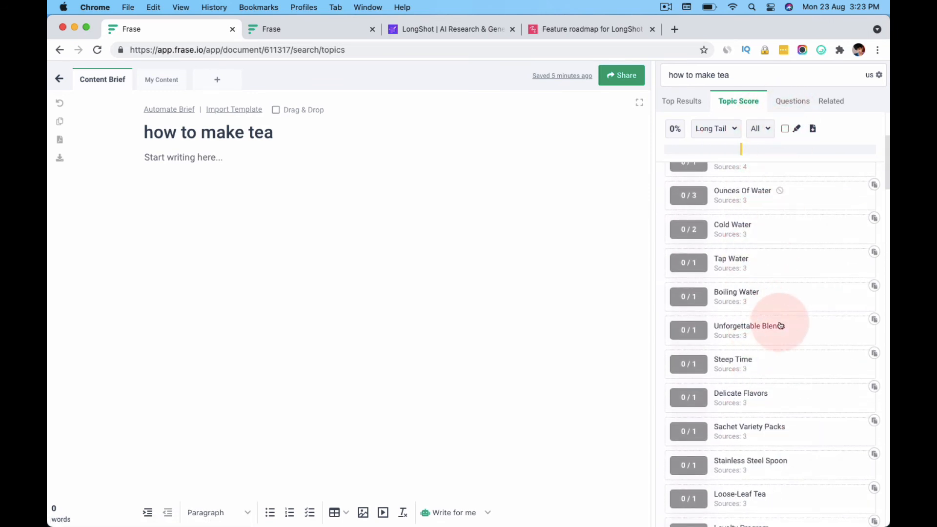
scroll(779, 336, up, 5)
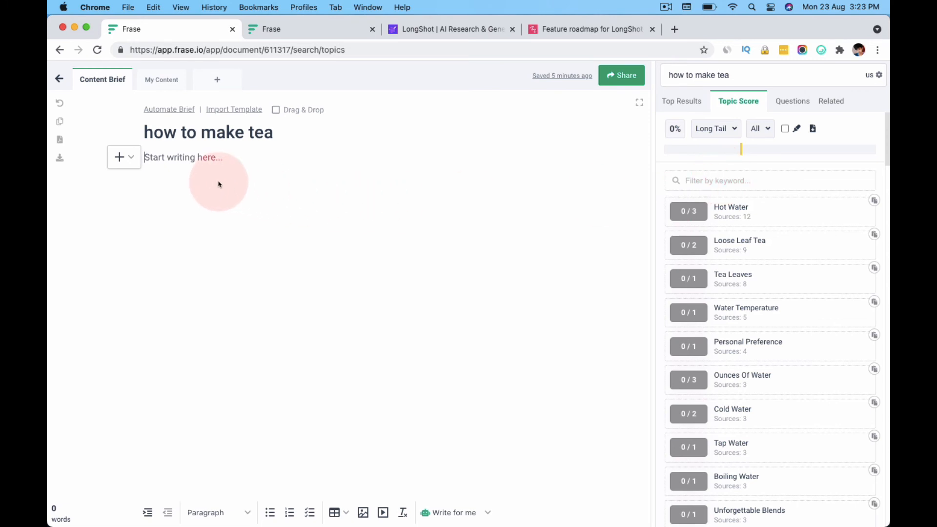
Review the questions about "how to make tea" gathered from the SERP, Quora and Reddit.
click(786, 103)
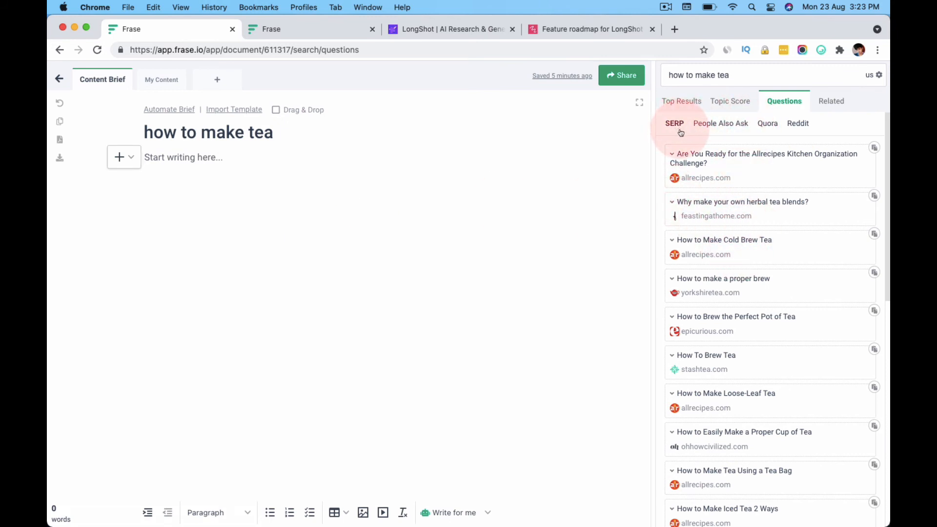
click(767, 128)
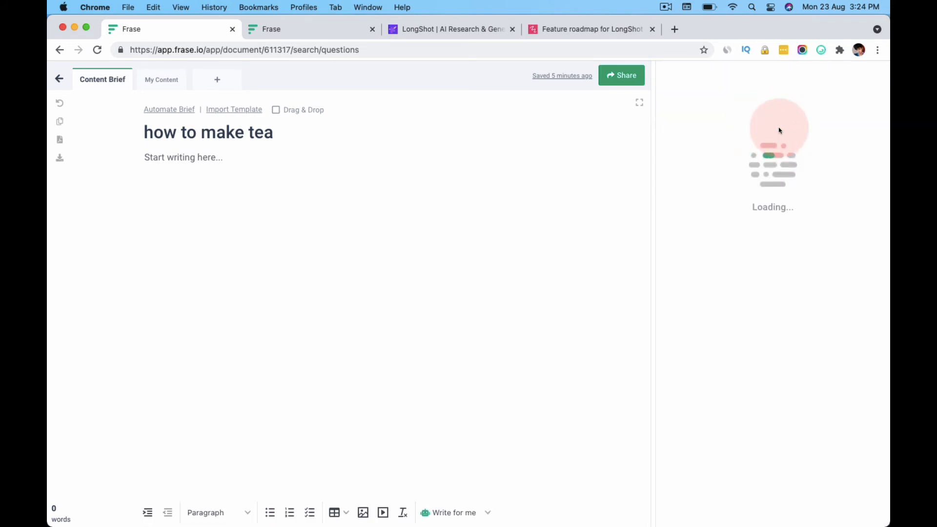
click(797, 125)
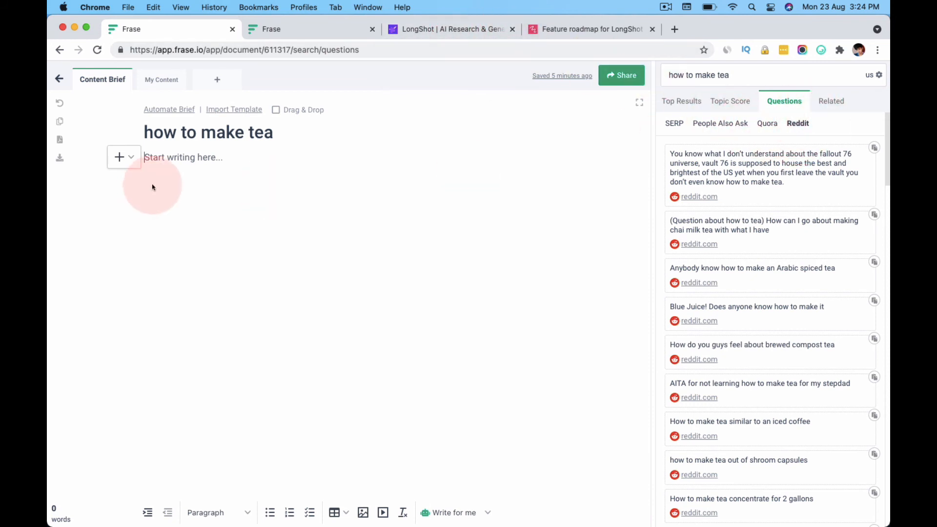
Switch to LongShot's blog research for "how to make tea" and examine its related keywords, search volume and Google top questions.
click(418, 30)
click(258, 74)
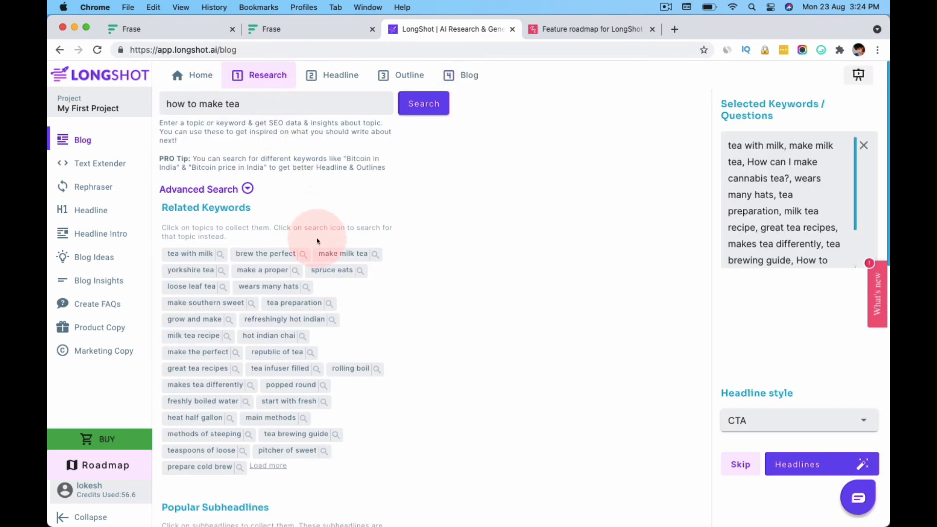
scroll(317, 260, down, 10)
scroll(302, 283, down, 3)
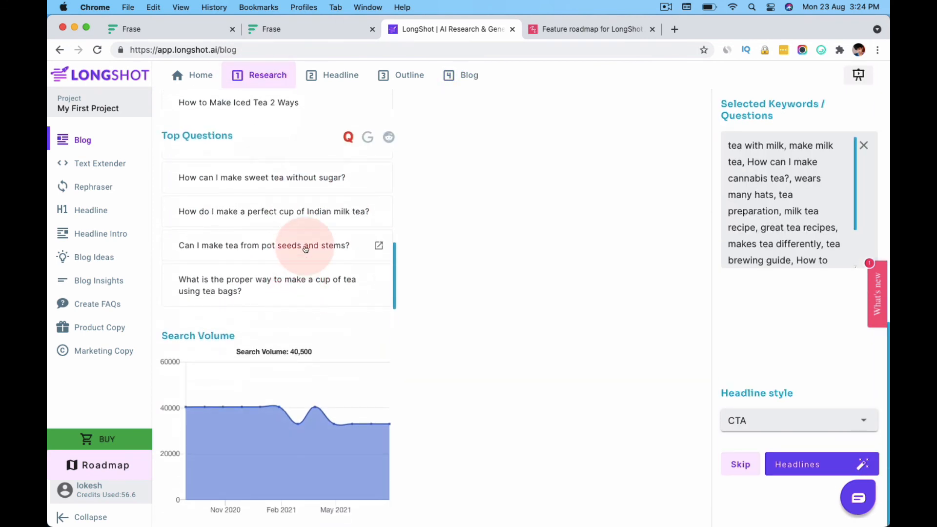
click(368, 137)
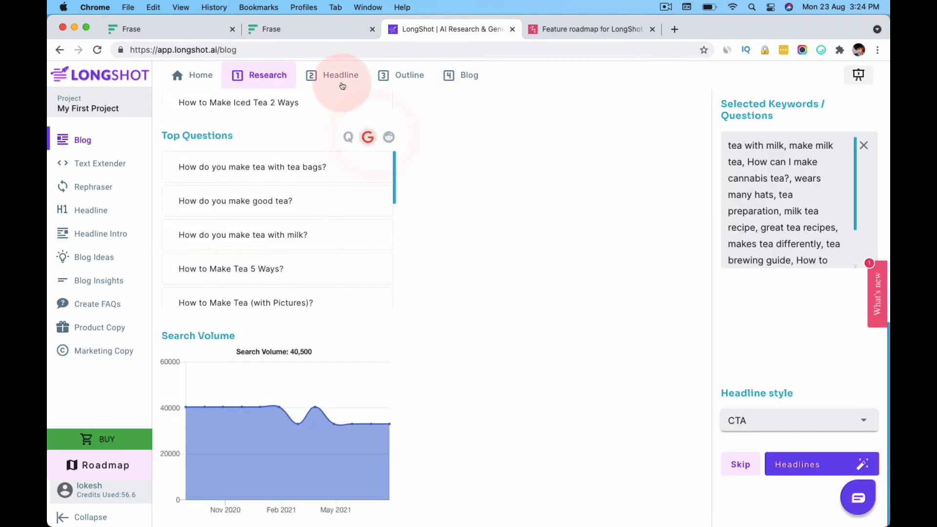
Revisit Frase's outline and document, and compare them with the cannabis tea draft in LongShot's blog editor.
click(313, 26)
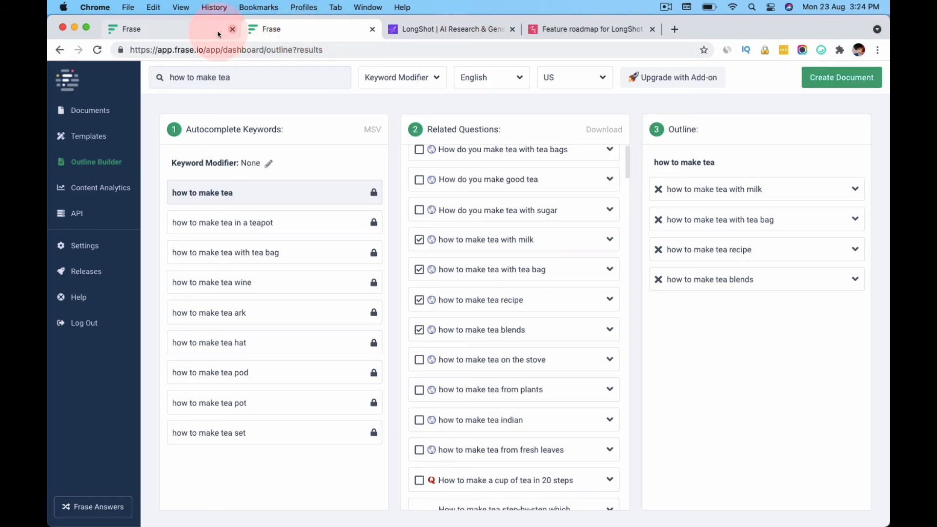
click(184, 33)
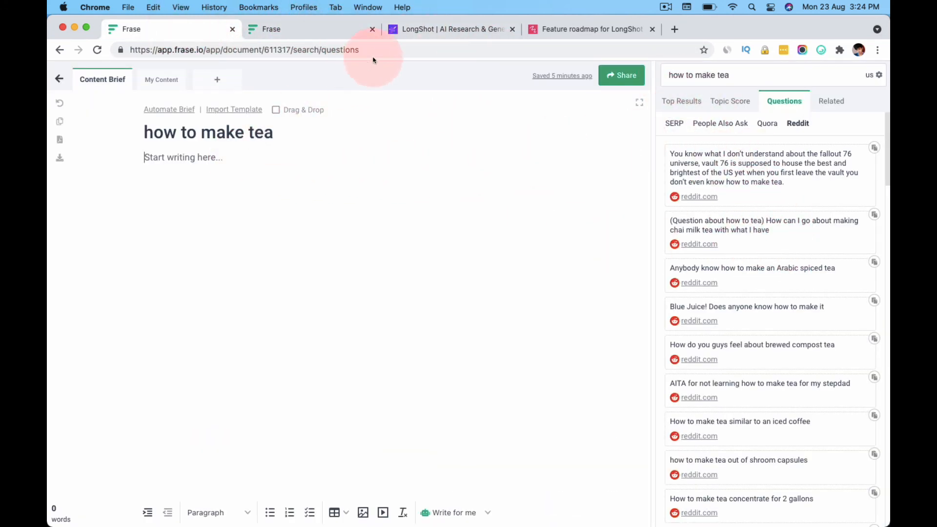
click(400, 36)
click(455, 74)
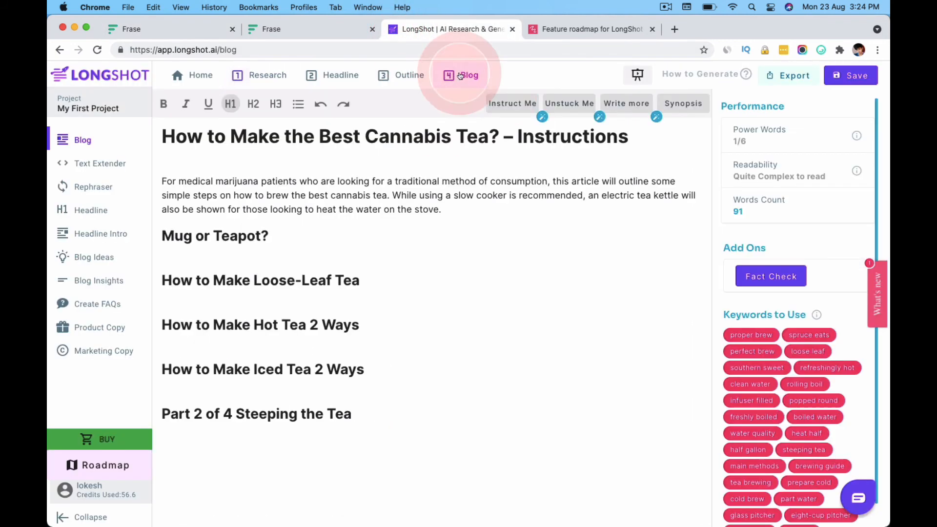
click(688, 183)
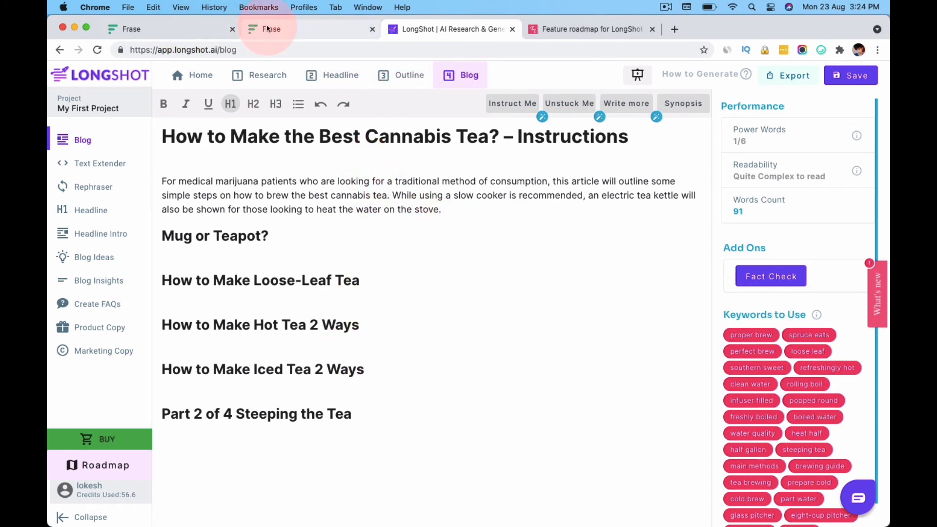
Switch to the "how to make tea" document in Frase and browse the additional related search results.
click(168, 28)
click(836, 101)
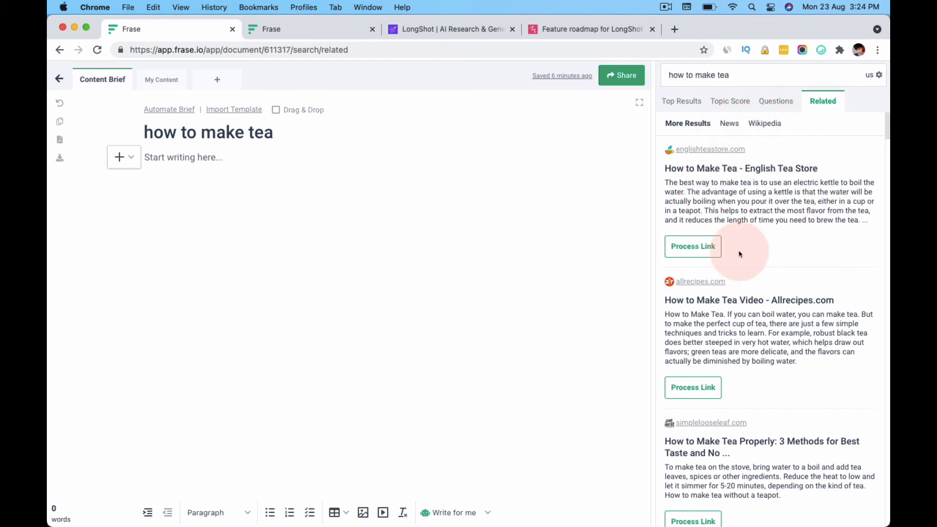
scroll(738, 251, down, 10)
scroll(739, 251, up, 10)
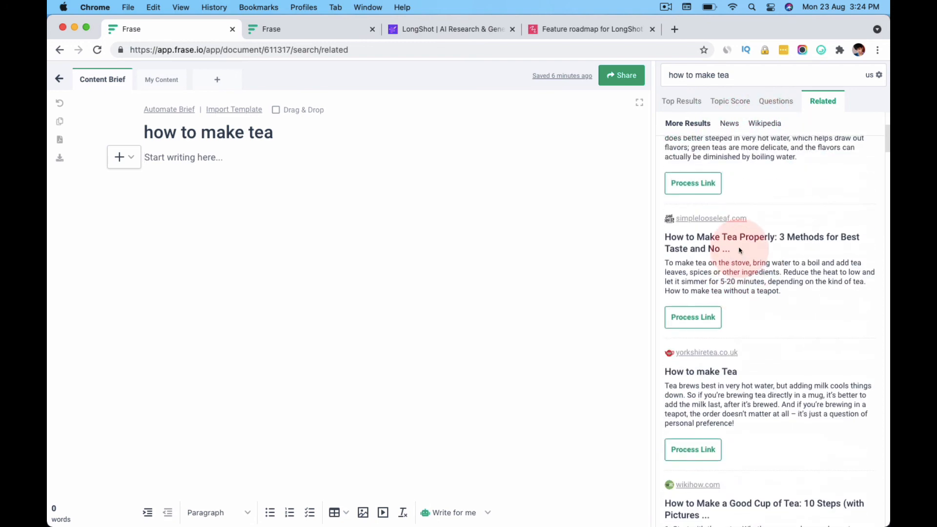
Return to the top results overview and check the extra options of the AI writer without running any.
click(685, 101)
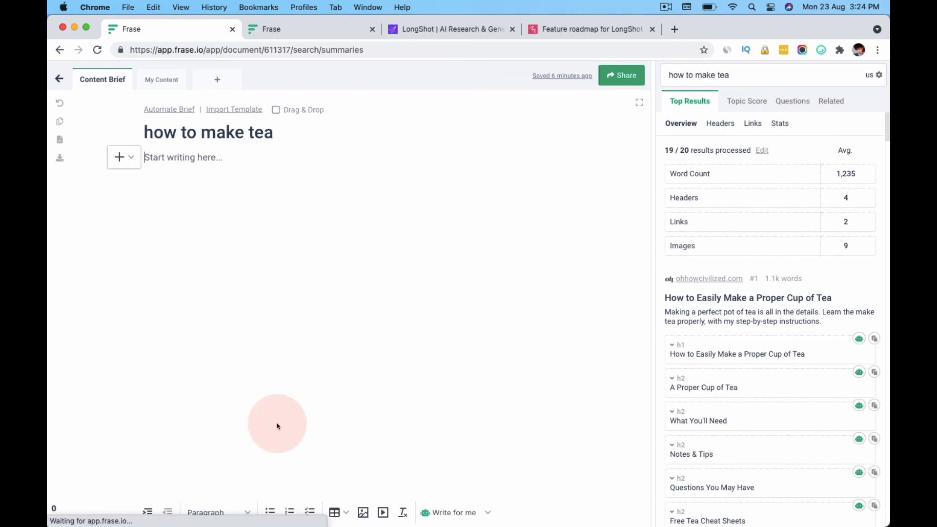
click(489, 512)
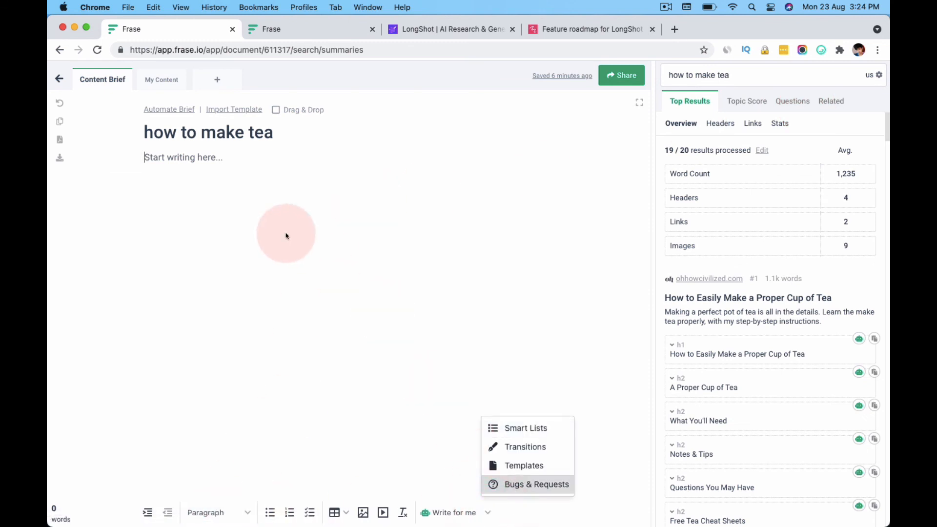
click(223, 163)
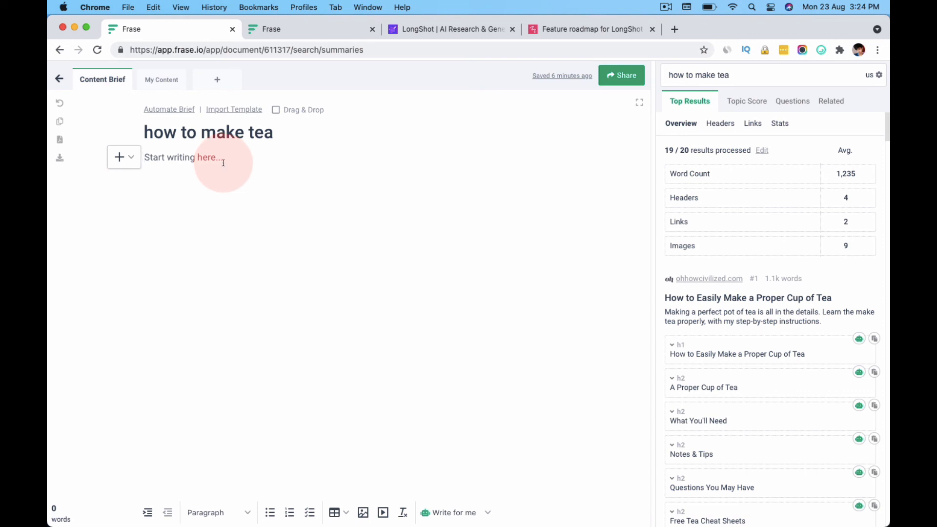
Copy the introductory paragraph of LongShot's cannabis tea draft into the body of Frase's "how to make tea" document.
click(400, 29)
double_click(250, 178)
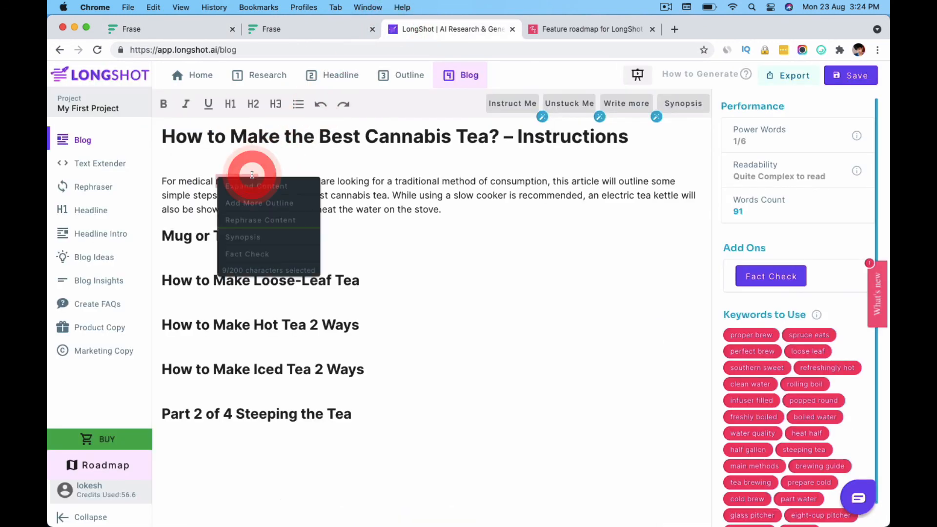
drag(448, 209, 141, 179)
key(super+c)
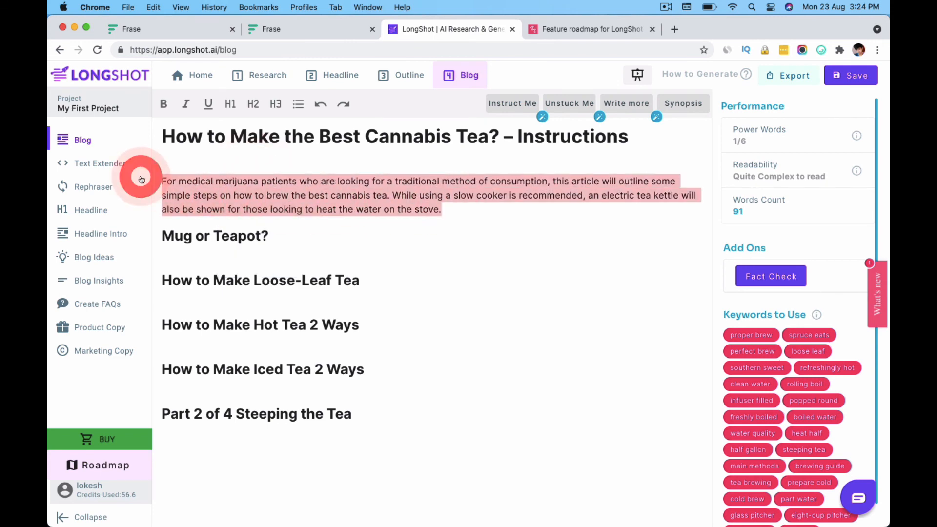
click(280, 29)
click(215, 30)
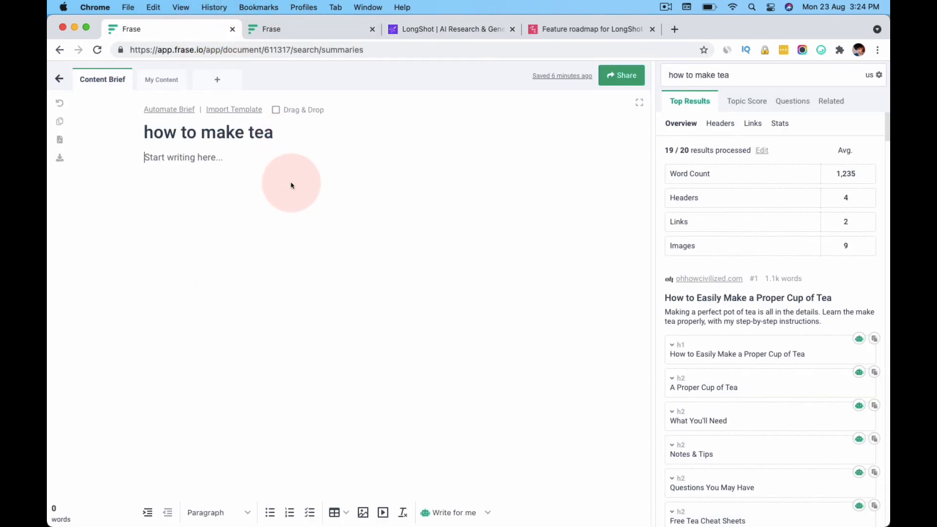
key(super+v)
Review Frase's paraphrase suggestions for the text from "how to brew the best cannabis tea" onward, and bring back the top results.
drag(289, 172, 388, 186)
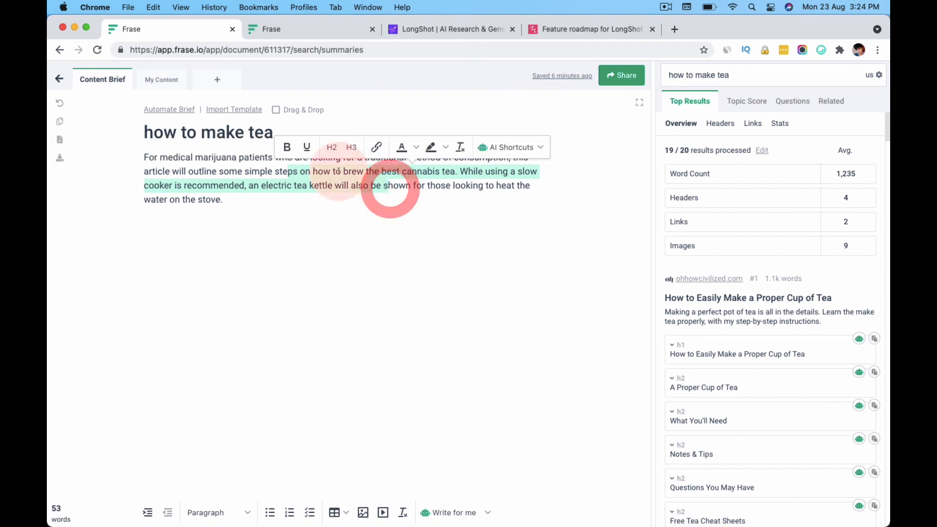
click(531, 148)
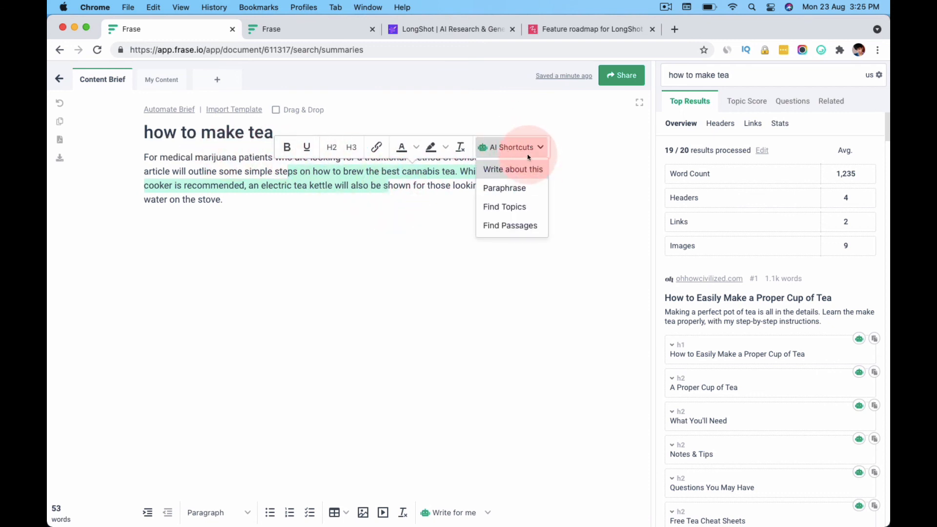
click(515, 154)
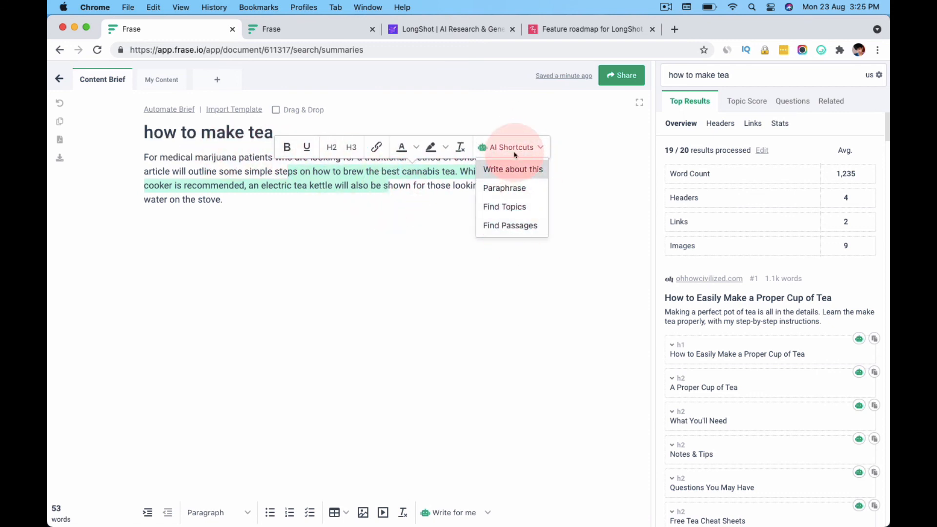
click(514, 188)
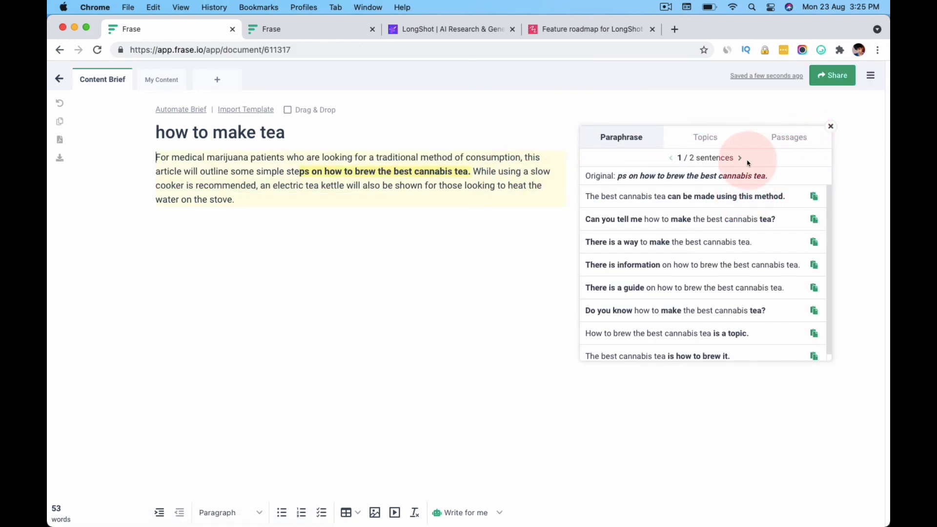
click(740, 159)
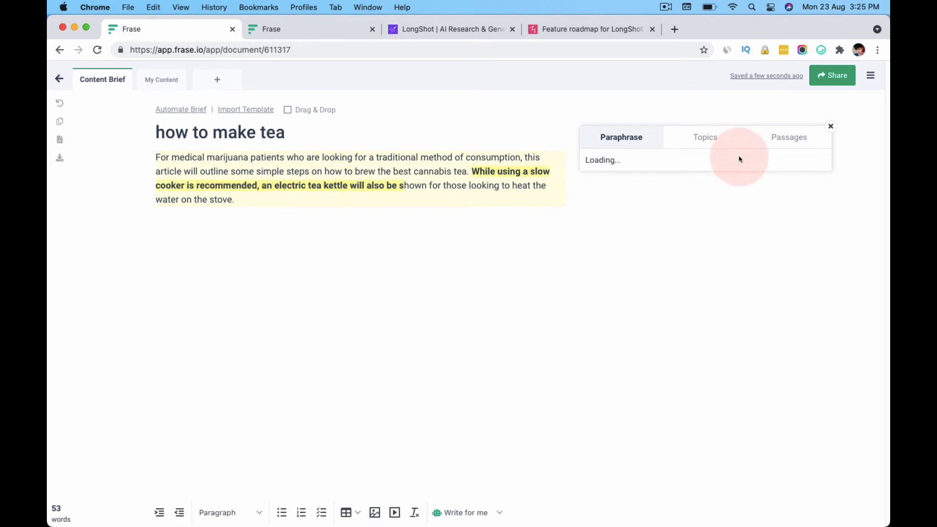
click(828, 127)
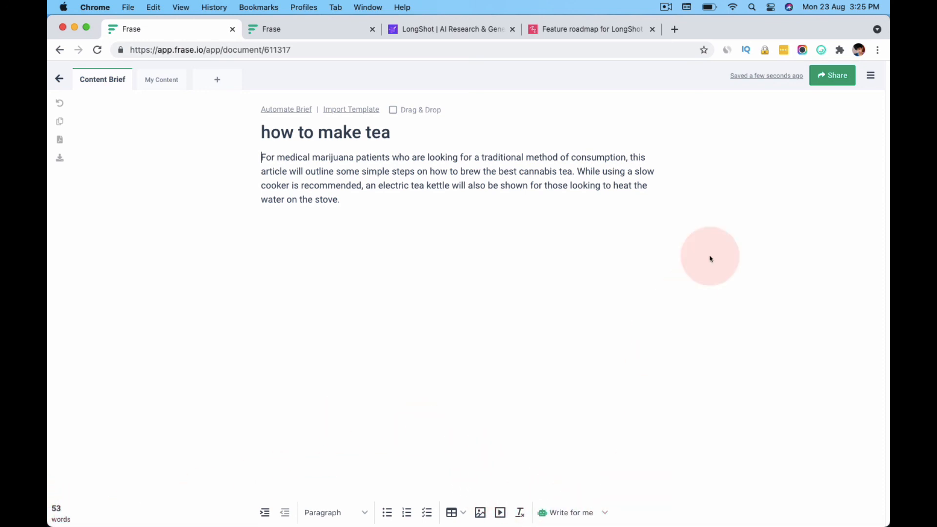
click(875, 80)
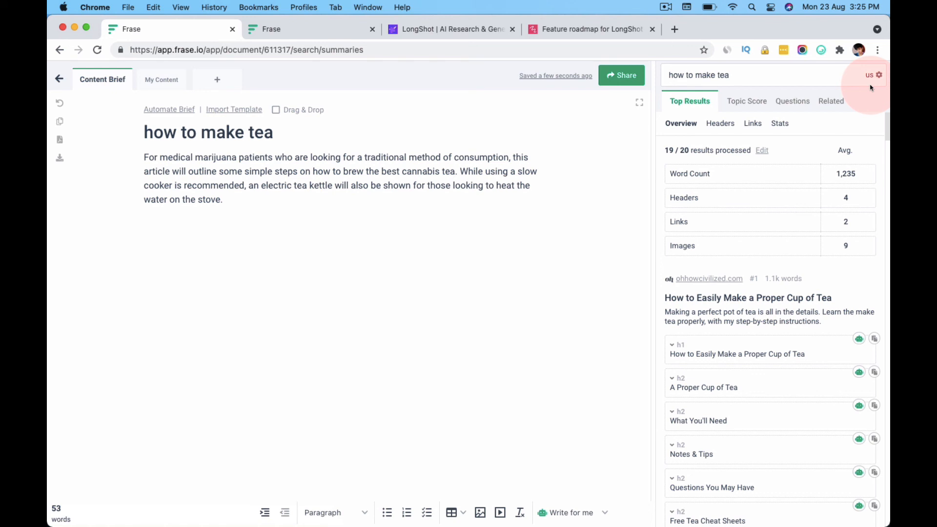
Rephrase the sentence starting "While using a slow cooker is recommended" in LongShot's cannabis tea draft and check the rewritten text.
click(451, 35)
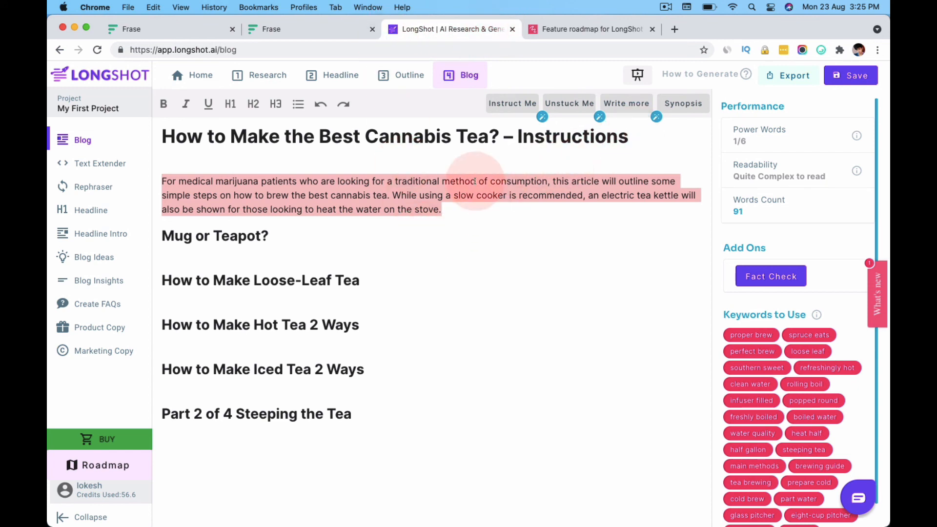
click(454, 192)
drag(443, 209, 395, 195)
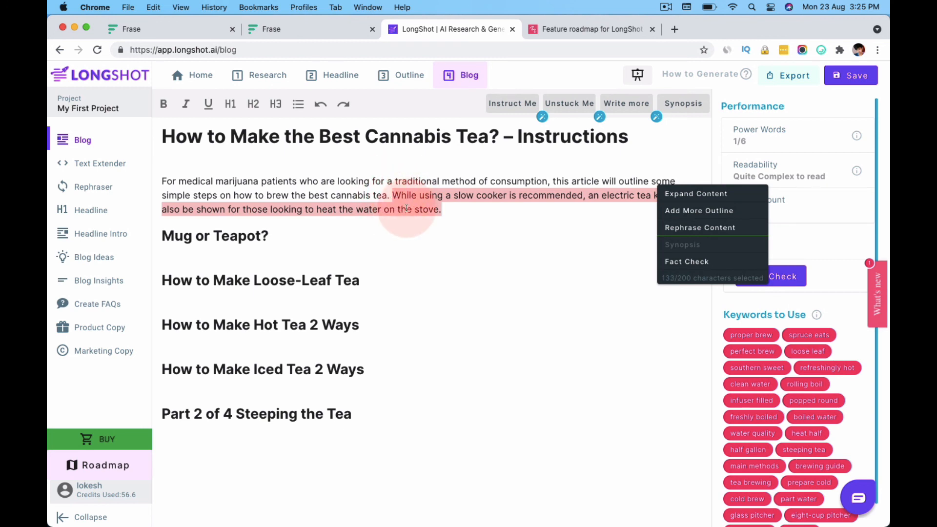
click(697, 228)
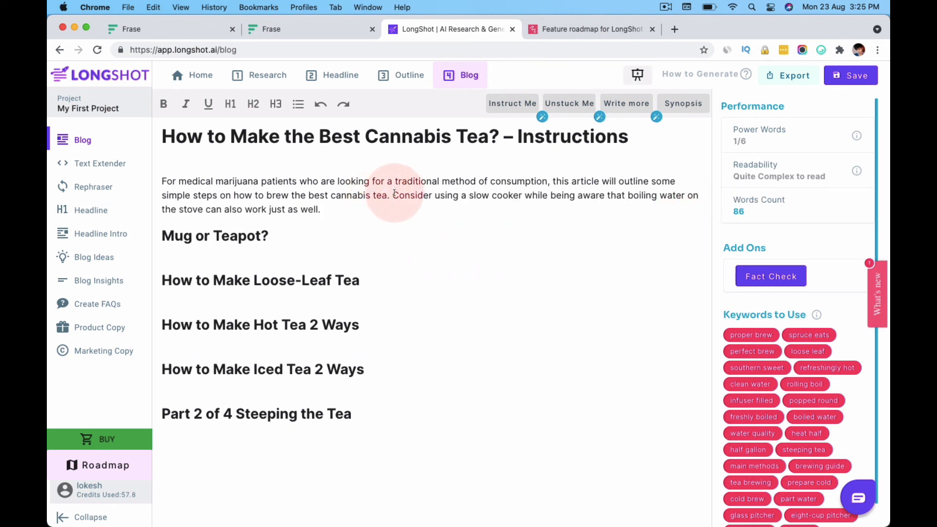
drag(393, 195, 419, 210)
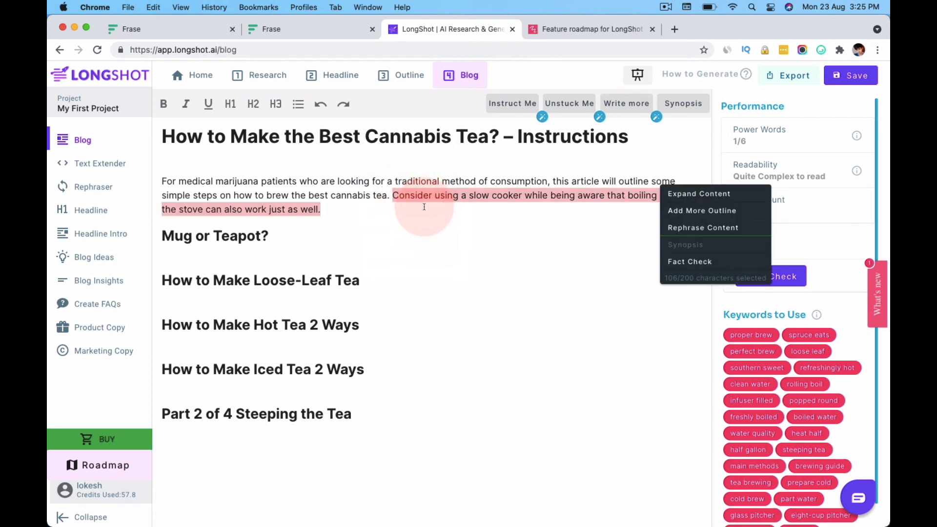
click(423, 207)
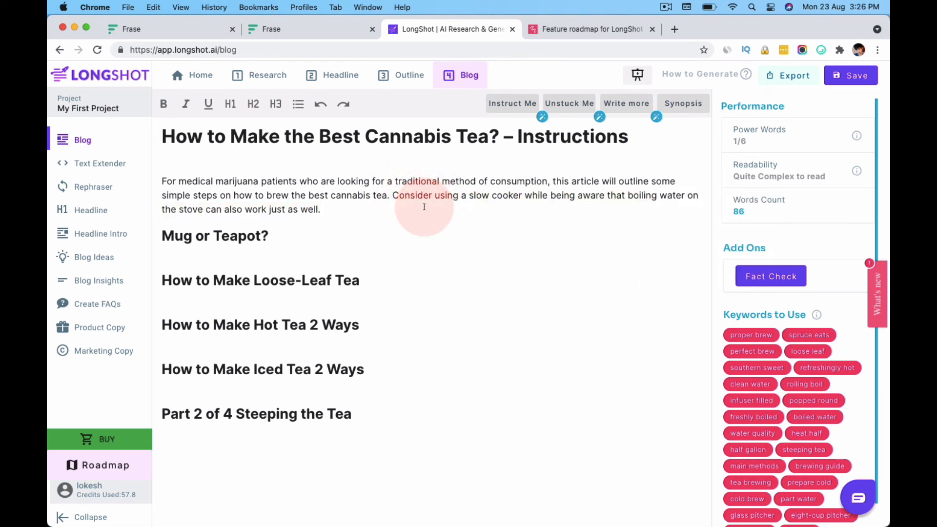